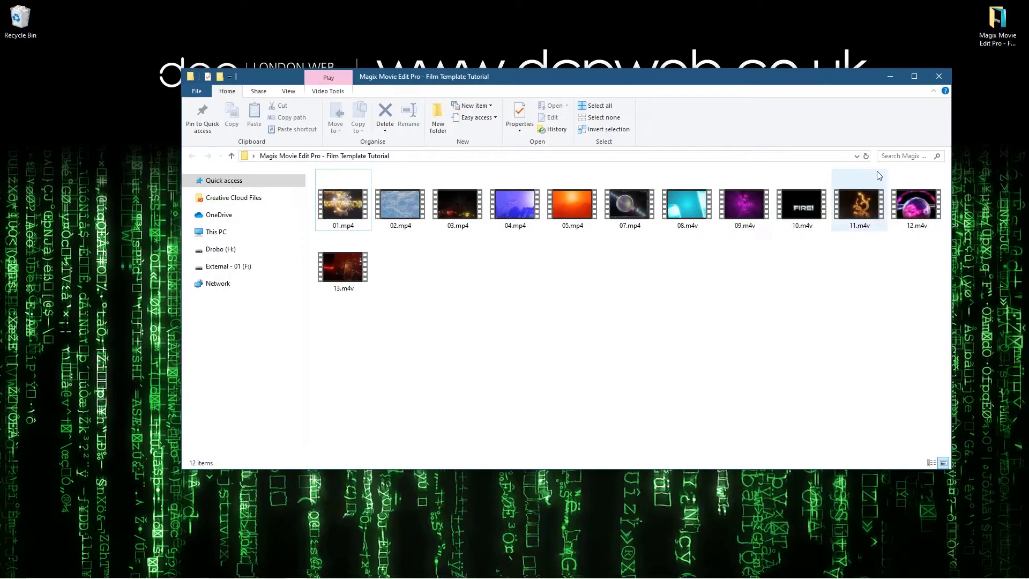
Browse the tutorial folder's clips, selecting 02 through 11 and then clearing the selection.
{"action": "left_click_drag", "start_coordinate": [881, 302], "coordinate": [319, 203]}
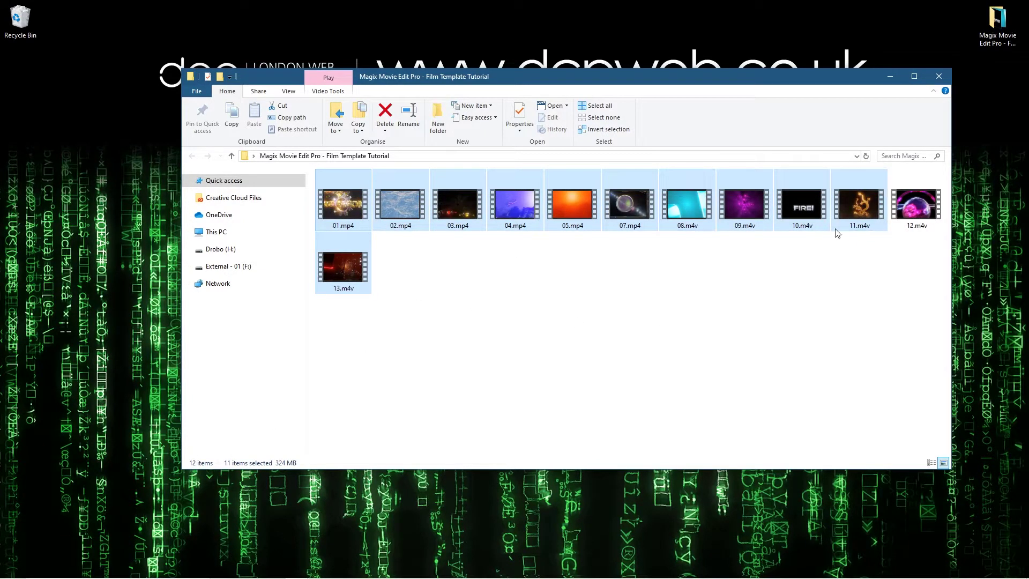
{"action": "left_click", "coordinate": [553, 298]}
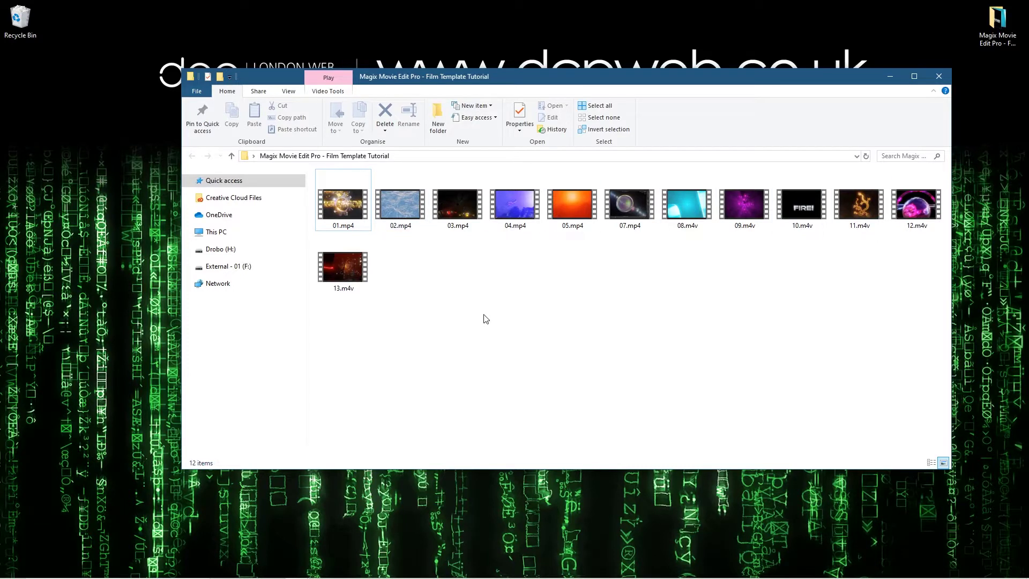
{"action": "left_click", "coordinate": [997, 30]}
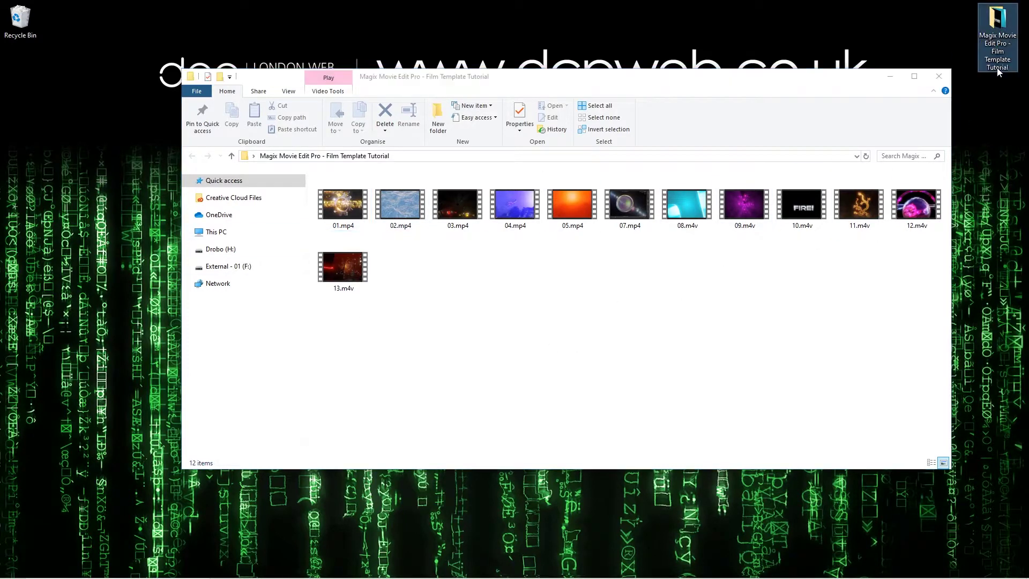
Bring the running Movie Edit Pro project '2020-01-31 - 02' to the front from the taskbar.
{"action": "left_click", "coordinate": [772, 322]}
{"action": "mouse_move", "coordinate": [828, 571]}
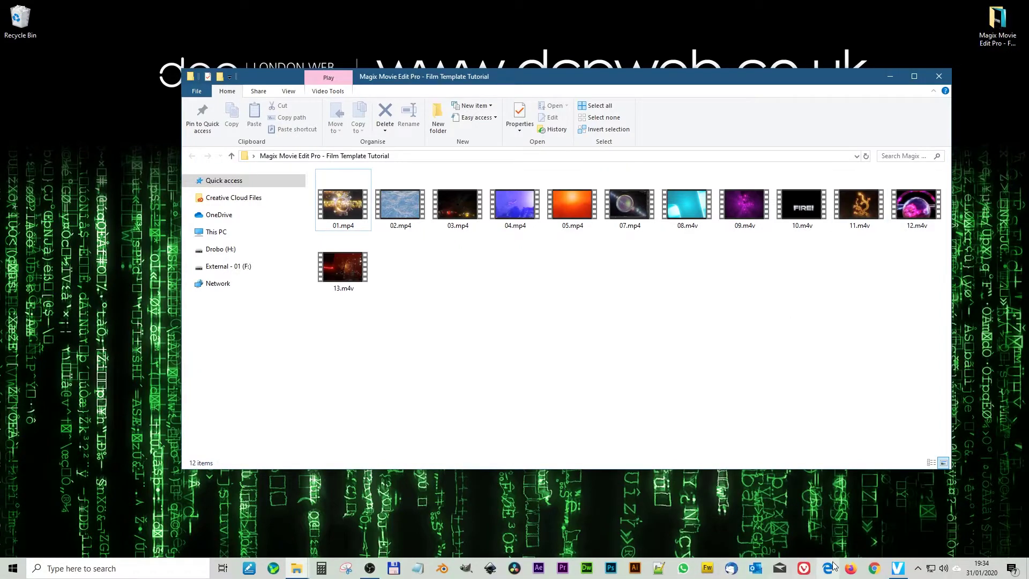
{"action": "left_click", "coordinate": [906, 571]}
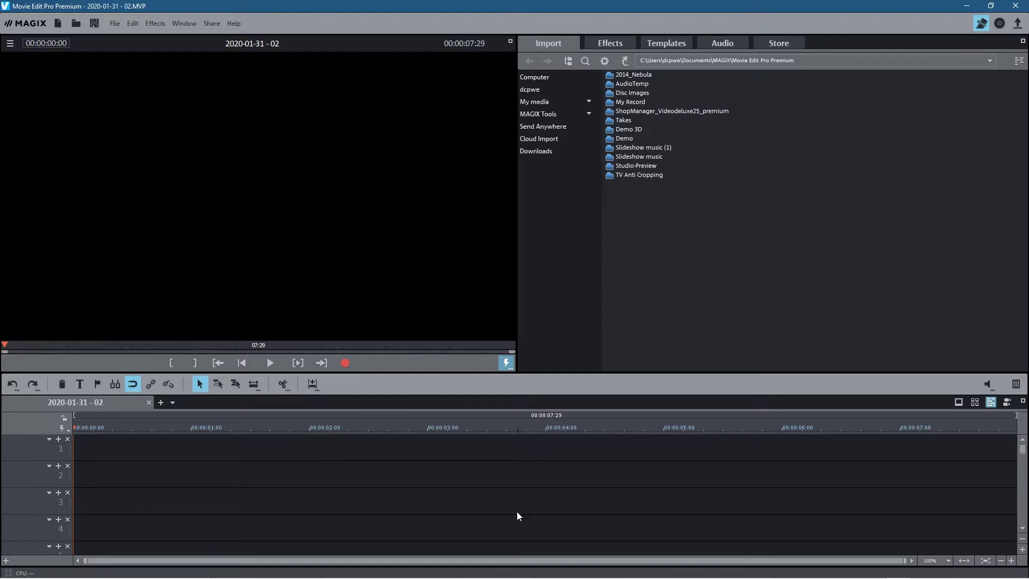
Browse the Film templates Basic grid to Outer Space Nebula and drag it toward the timeline.
{"action": "left_click", "coordinate": [668, 43]}
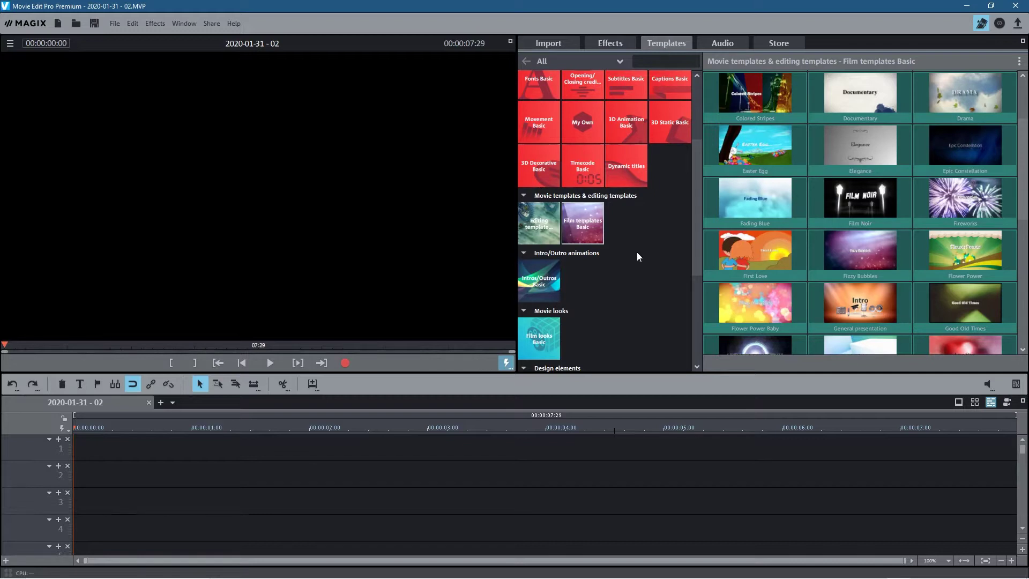
{"action": "scroll", "coordinate": [694, 150], "scroll_direction": "up", "scroll_amount": 3}
{"action": "scroll", "coordinate": [690, 198], "scroll_direction": "down", "scroll_amount": 4}
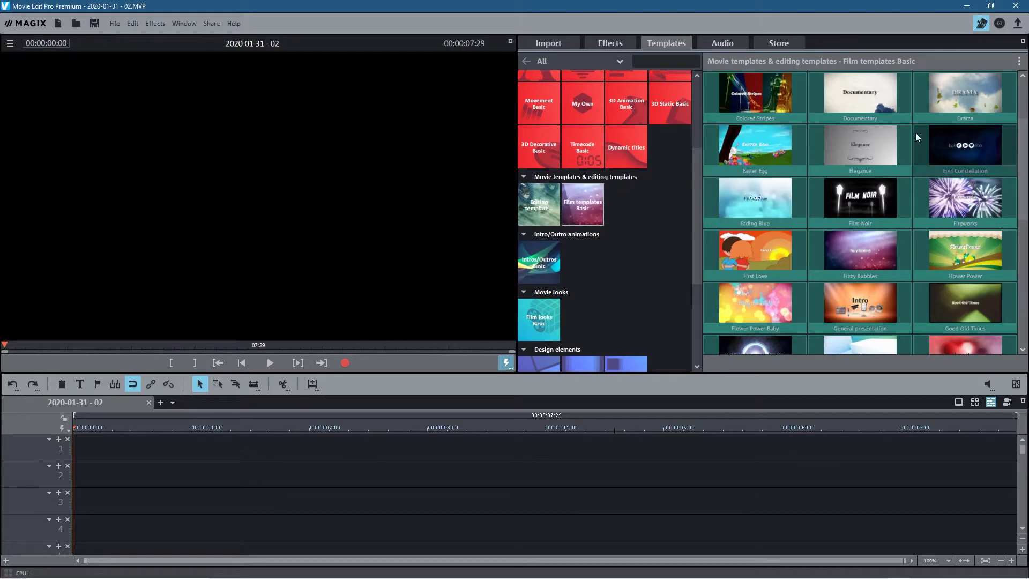
{"action": "mouse_move", "coordinate": [989, 92]}
{"action": "scroll", "coordinate": [1013, 134], "scroll_direction": "up", "scroll_amount": 1}
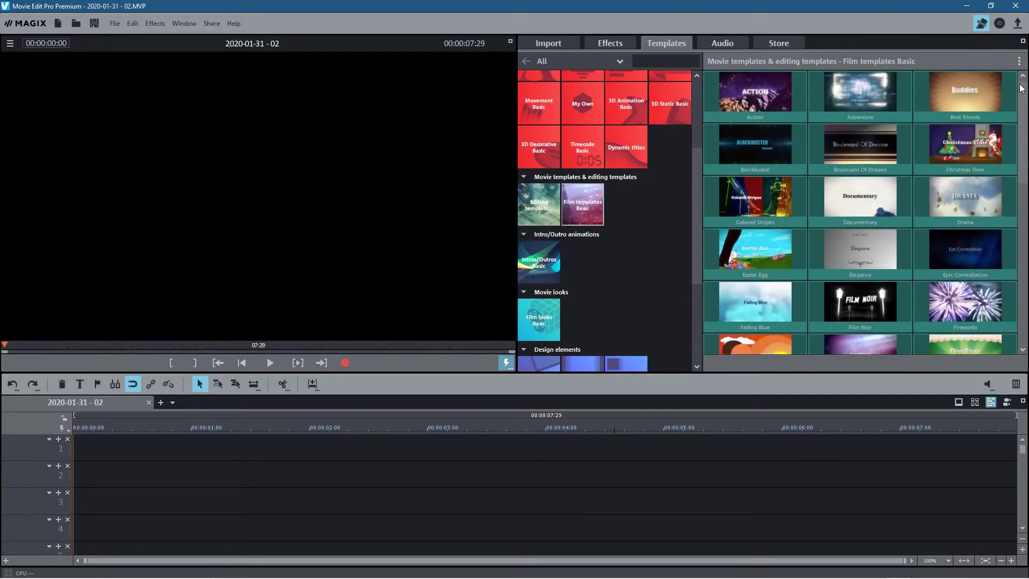
{"action": "left_click_drag", "start_coordinate": [1022, 137], "coordinate": [1026, 217]}
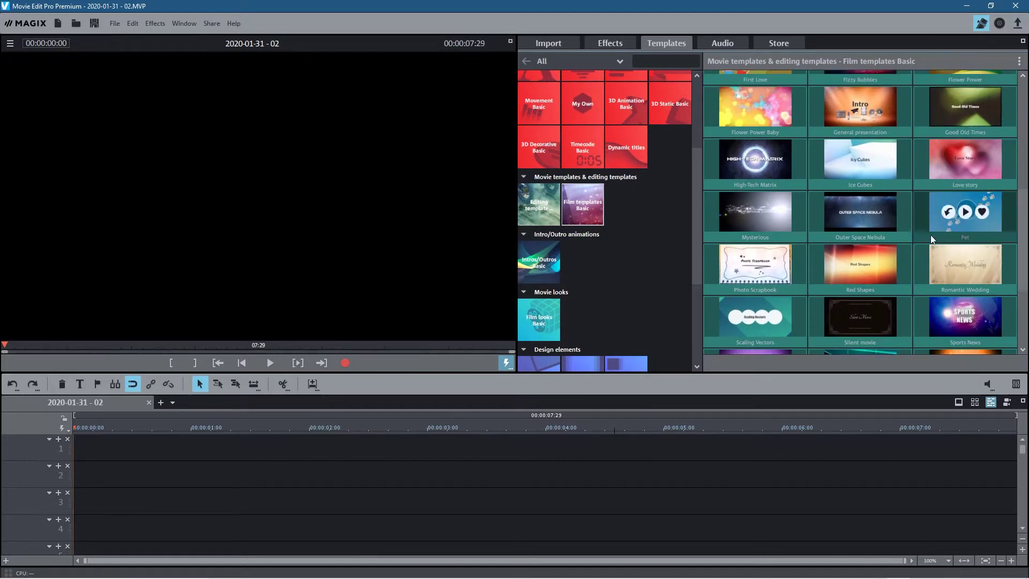
{"action": "mouse_move", "coordinate": [905, 234]}
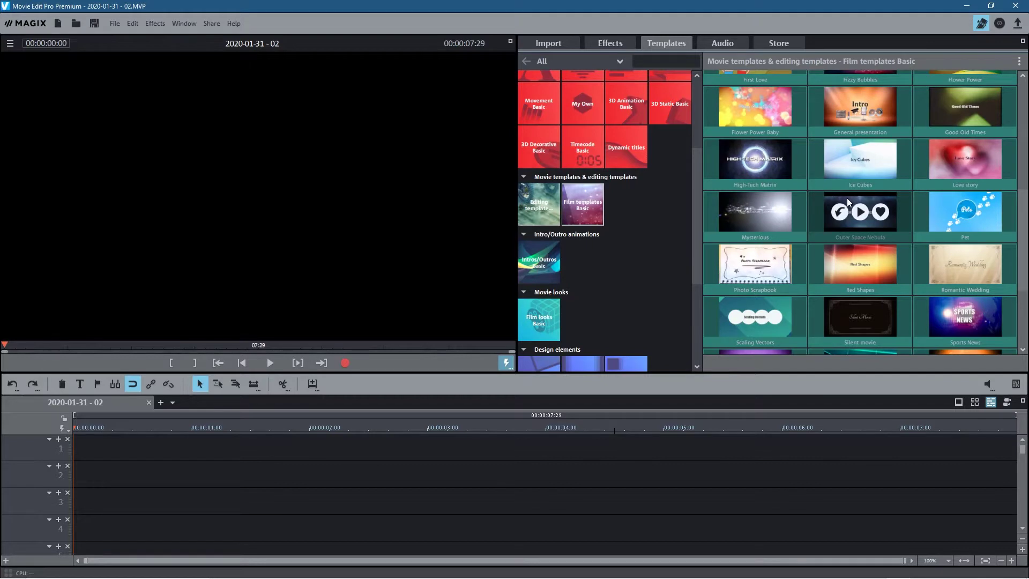
{"action": "left_click_drag", "start_coordinate": [848, 202], "coordinate": [316, 476]}
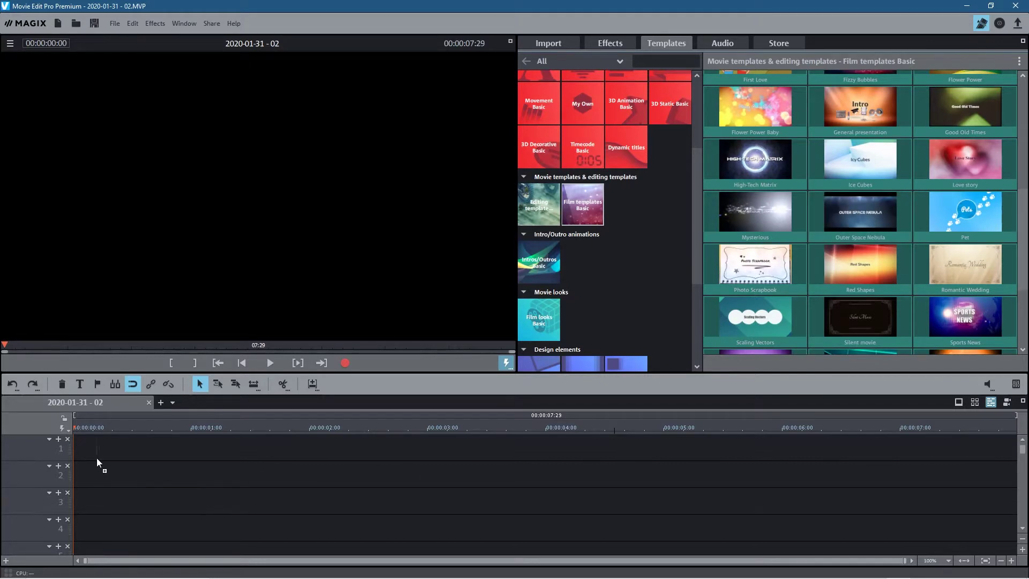
Place Outer Space Nebula at the timeline start and title its intro 'DCP Web Designers'.
{"action": "left_click_drag", "start_coordinate": [73, 456], "coordinate": [73, 455]}
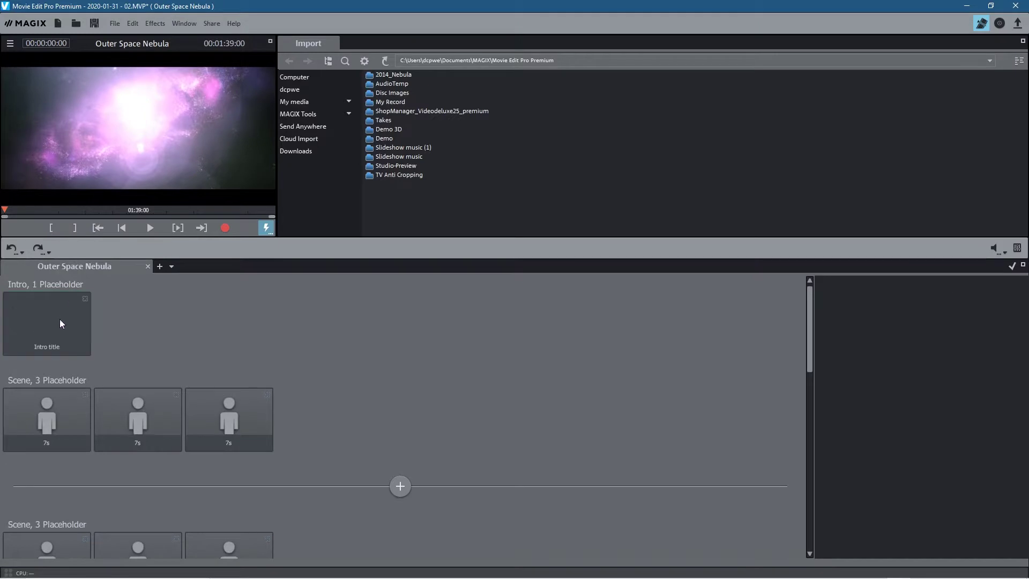
{"action": "left_click", "coordinate": [81, 337]}
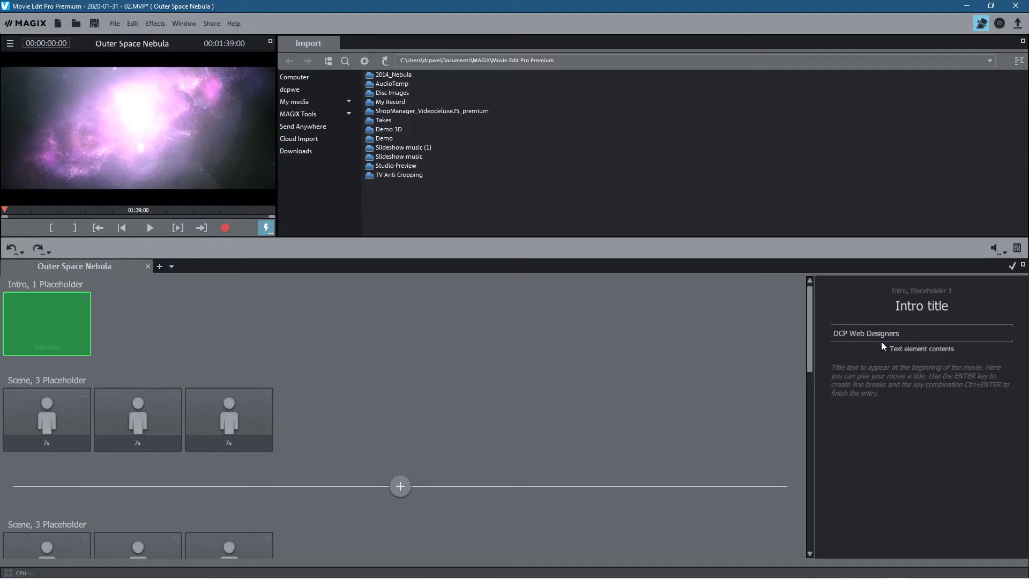
Drop 01.mp4 from the clips folder into the first scene placeholder.
{"action": "left_click", "coordinate": [47, 410]}
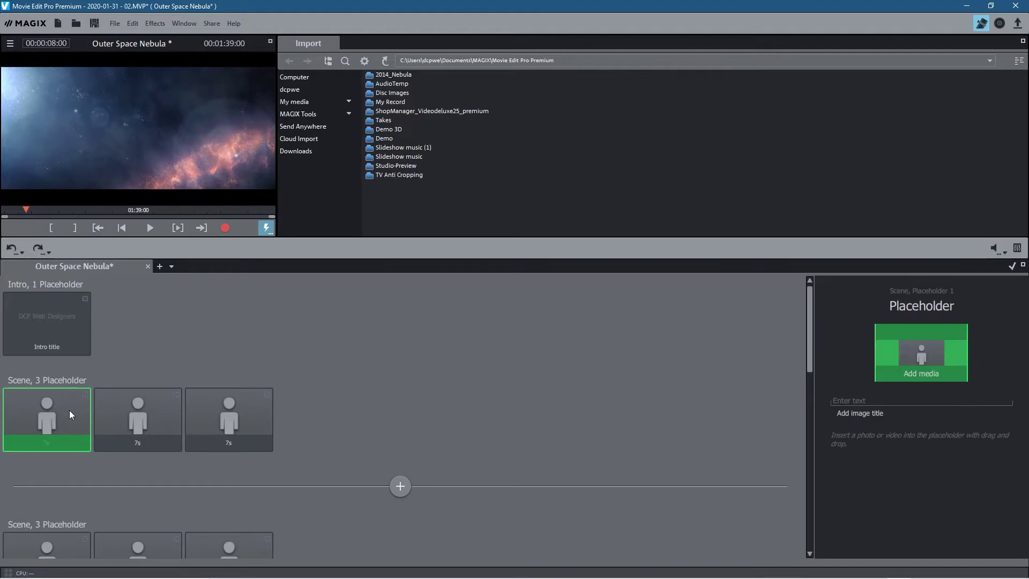
{"action": "key", "text": "alt+Tab"}
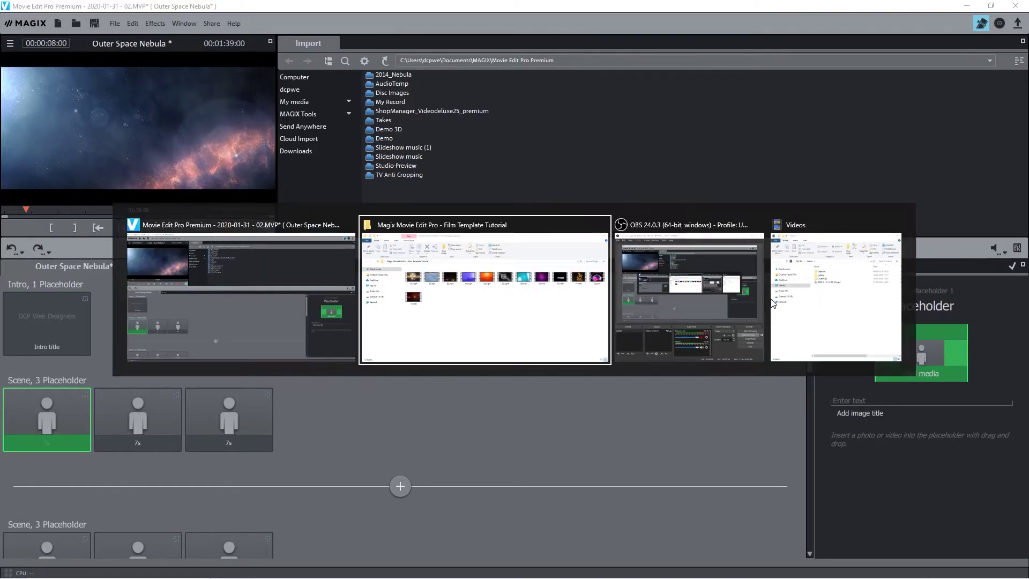
{"action": "left_click_drag", "start_coordinate": [343, 207], "coordinate": [450, 81]}
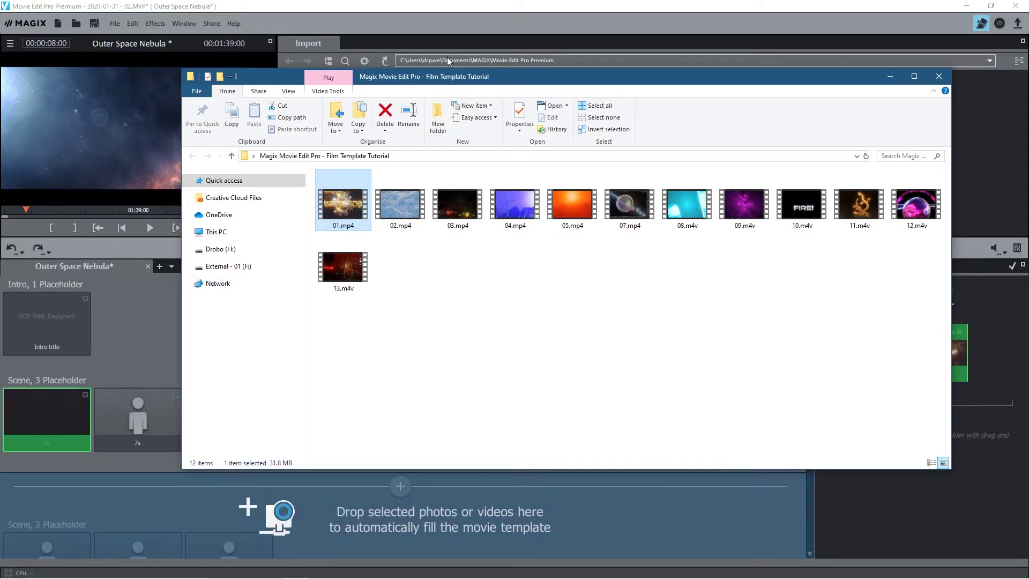
{"action": "left_click", "coordinate": [469, 4]}
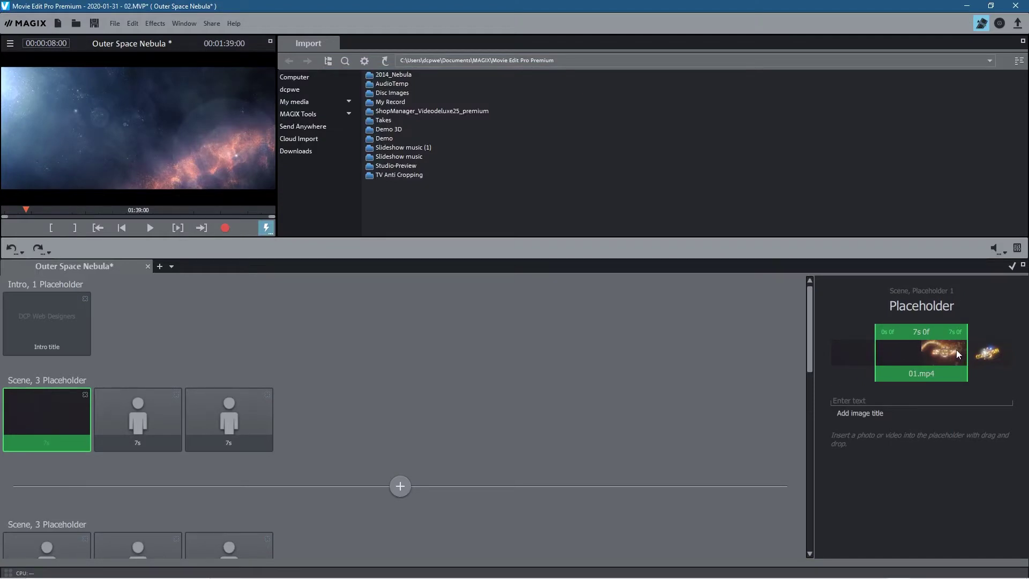
Adjust the 01.mp4 excerpt so it starts at 0s 2f.
{"action": "left_click_drag", "start_coordinate": [989, 356], "coordinate": [961, 355]}
{"action": "mouse_move", "coordinate": [866, 355]}
{"action": "left_mouse_down"}
{"action": "mouse_move", "coordinate": [905, 353]}
{"action": "mouse_move", "coordinate": [857, 351]}
{"action": "left_mouse_up"}
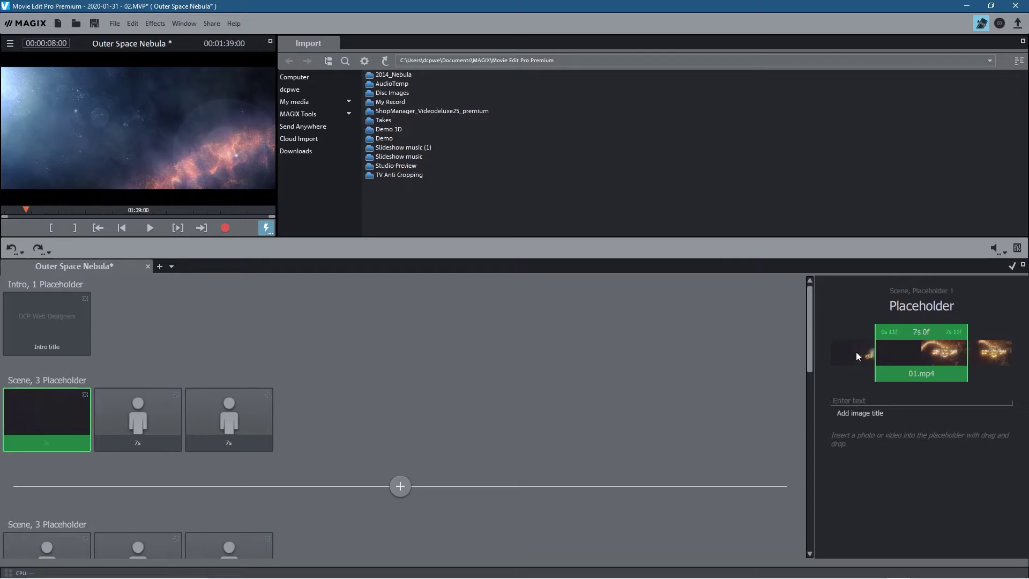
{"action": "left_click_drag", "start_coordinate": [931, 352], "coordinate": [764, 356]}
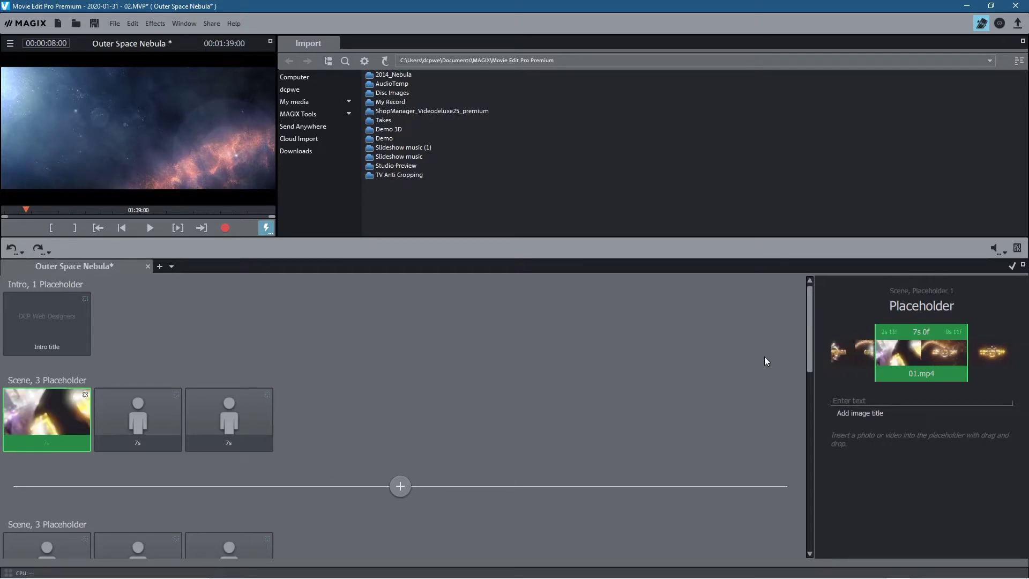
{"action": "left_click_drag", "start_coordinate": [939, 356], "coordinate": [979, 356]}
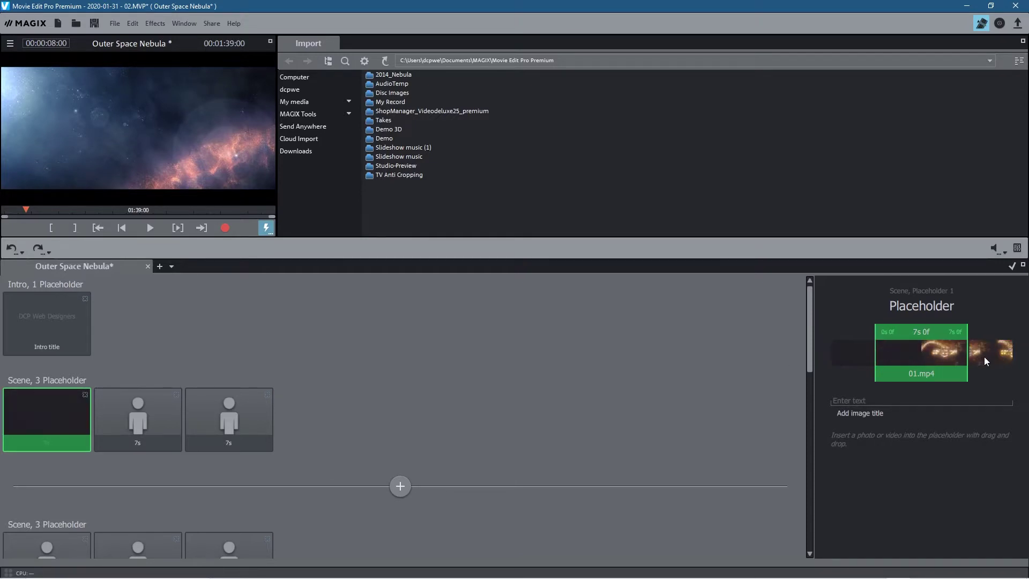
{"action": "left_click_drag", "start_coordinate": [895, 362], "coordinate": [878, 362]}
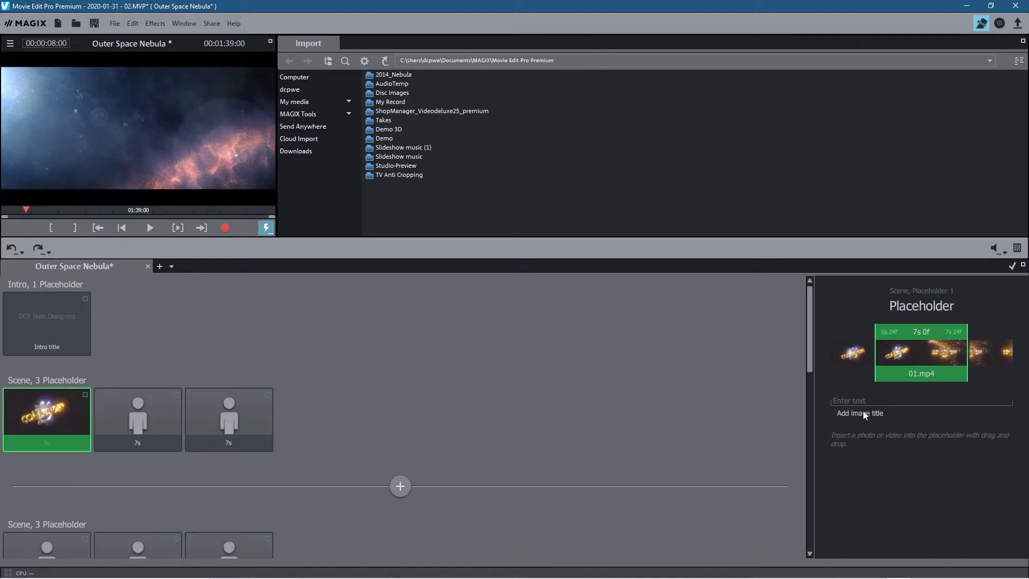
Caption the first scene clip 'Blender 01'.
{"action": "left_click", "coordinate": [882, 400]}
{"action": "type", "text": "Blender 01"}
{"action": "key", "text": "ctrl+a"}
{"action": "left_click", "coordinate": [151, 425]}
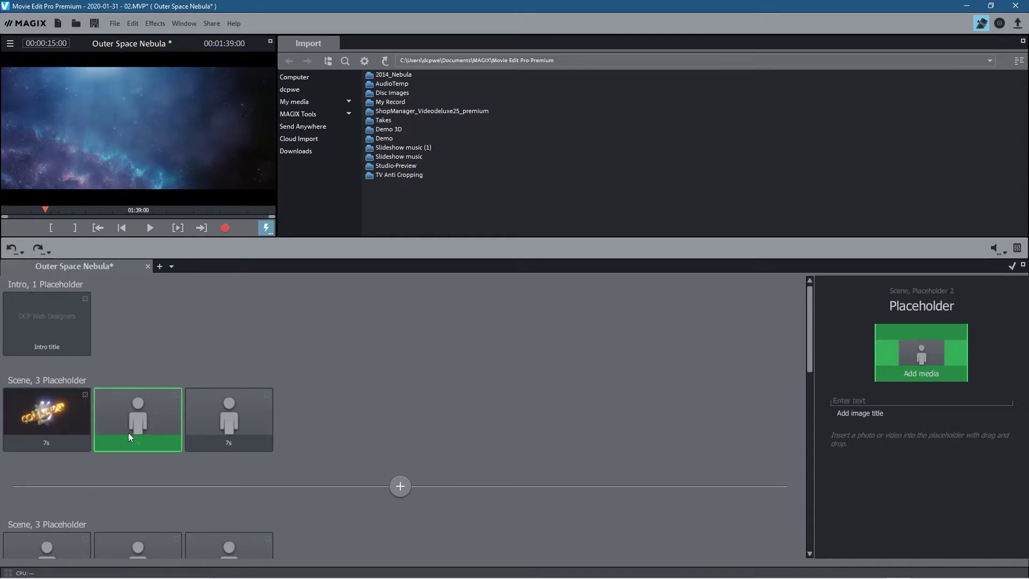
Drop 02.mp4 into the second scene placeholder and open its range settings.
{"action": "key", "text": "alt+Tab"}
{"action": "left_click_drag", "start_coordinate": [400, 204], "coordinate": [153, 423]}
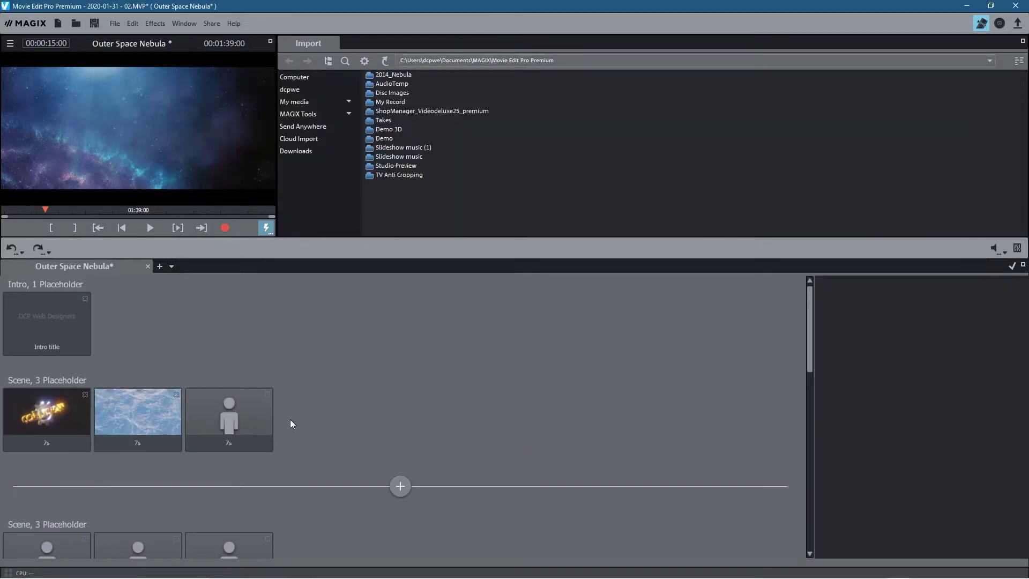
{"action": "left_click", "coordinate": [153, 415]}
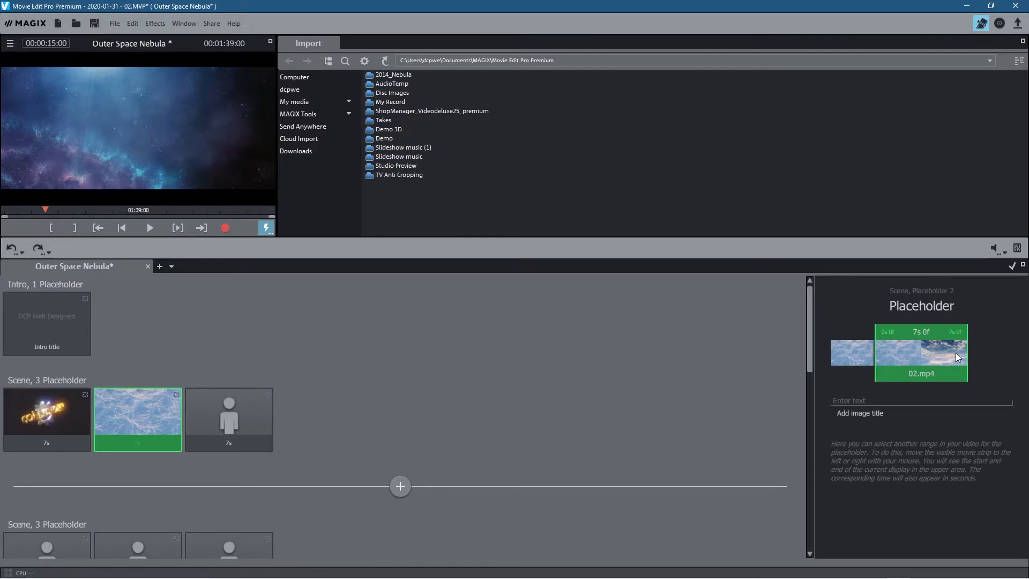
Set the 02.mp4 excerpt to start at 9s 14f and caption it 'Blender 02'.
{"action": "left_click_drag", "start_coordinate": [997, 352], "coordinate": [886, 365]}
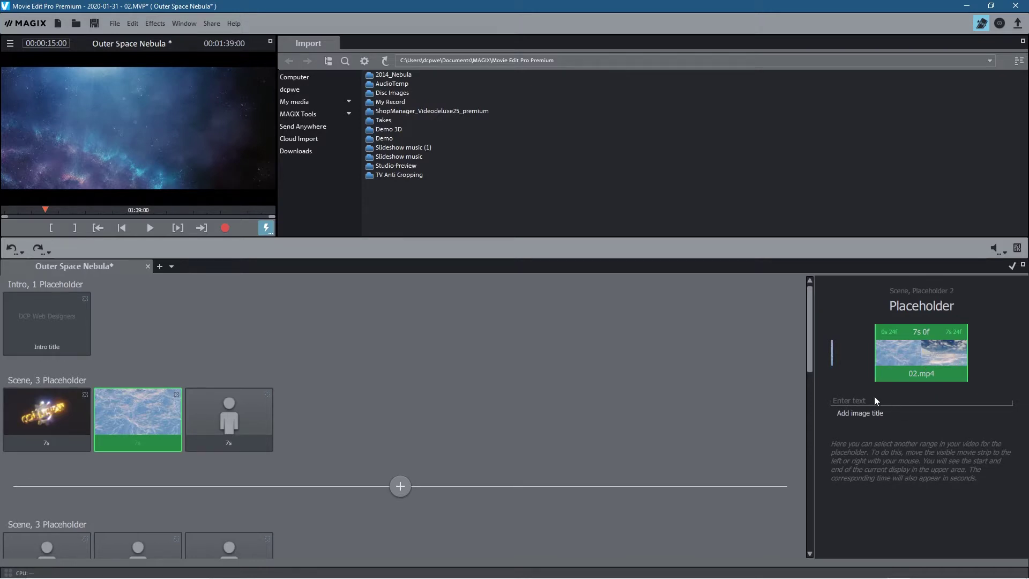
{"action": "left_click", "coordinate": [847, 399]}
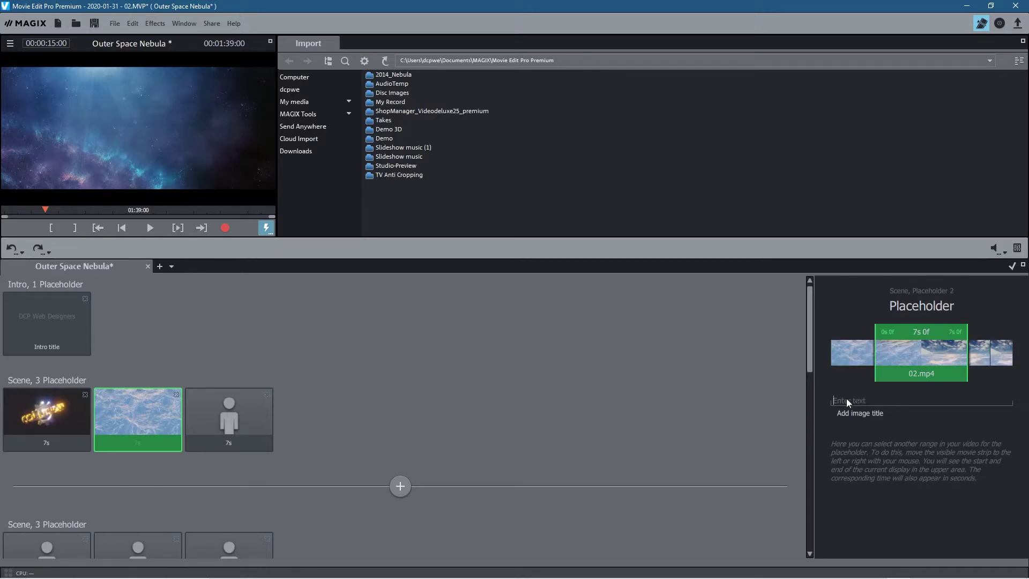
{"action": "left_click_drag", "start_coordinate": [991, 352], "coordinate": [480, 371]}
{"action": "left_click", "coordinate": [857, 402]}
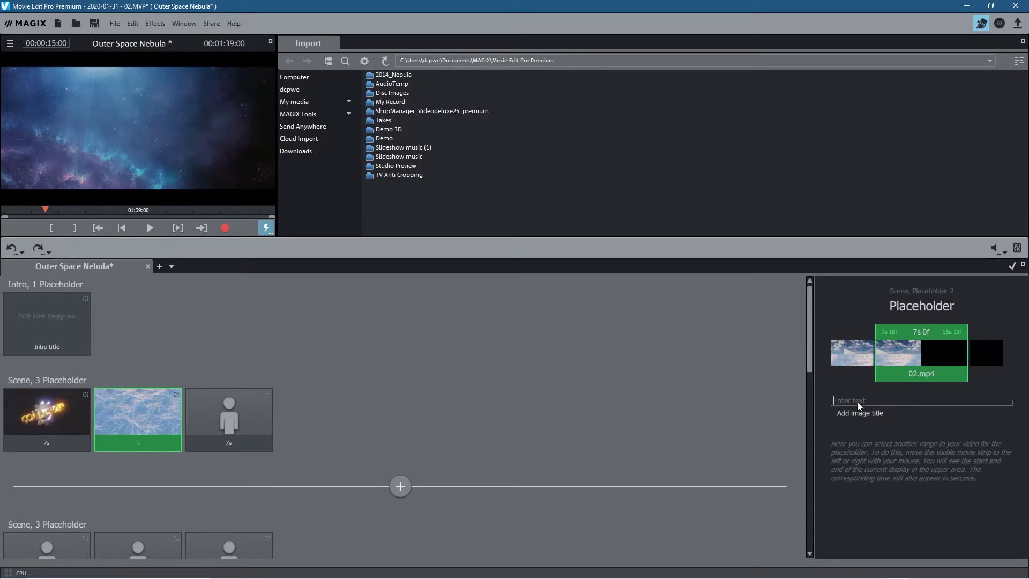
{"action": "left_click_drag", "start_coordinate": [887, 358], "coordinate": [908, 355]}
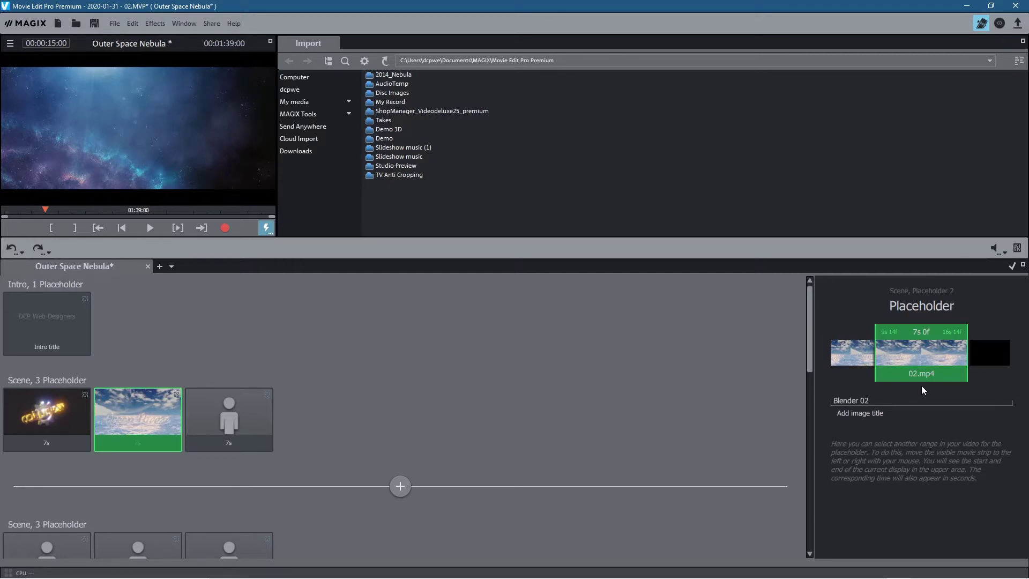
{"action": "key", "text": "alt+Tab"}
Fill the third placeholder with 03.mp4, excerpt starting near 1s 9f, titled 'Blender 03'.
{"action": "left_click_drag", "start_coordinate": [460, 191], "coordinate": [332, 548]}
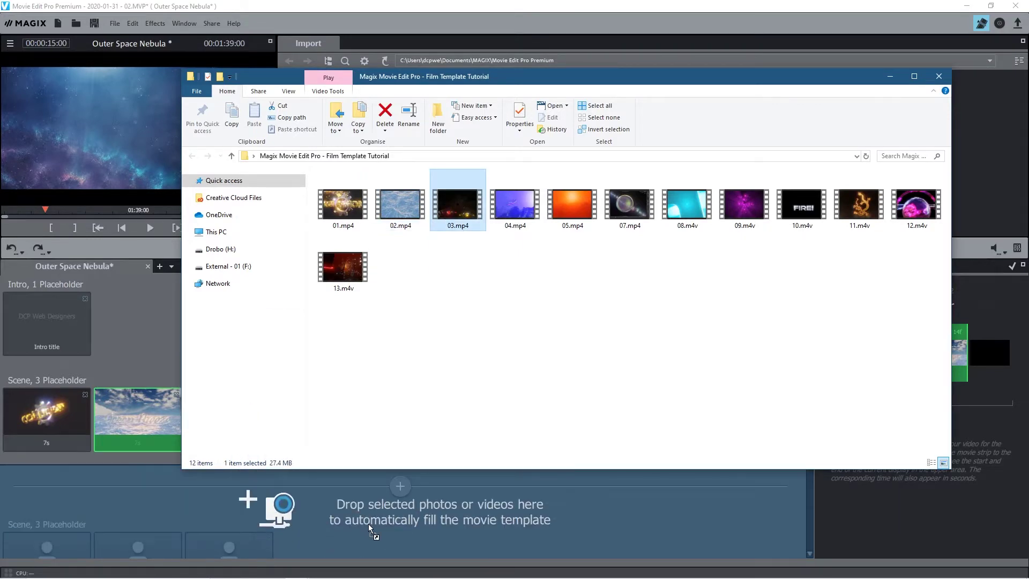
{"action": "left_click_drag", "start_coordinate": [369, 525], "coordinate": [369, 525]}
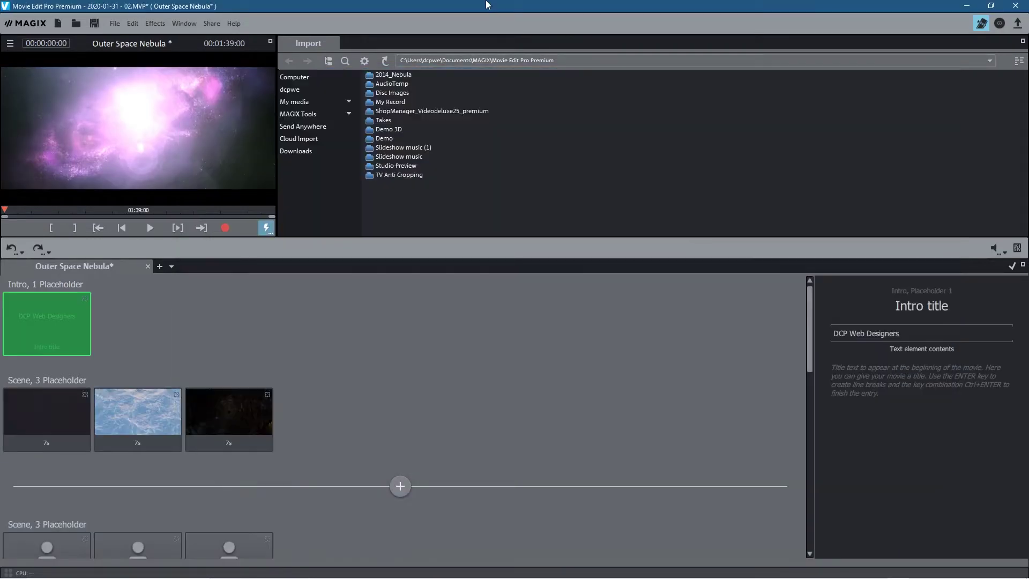
{"action": "left_click", "coordinate": [227, 417]}
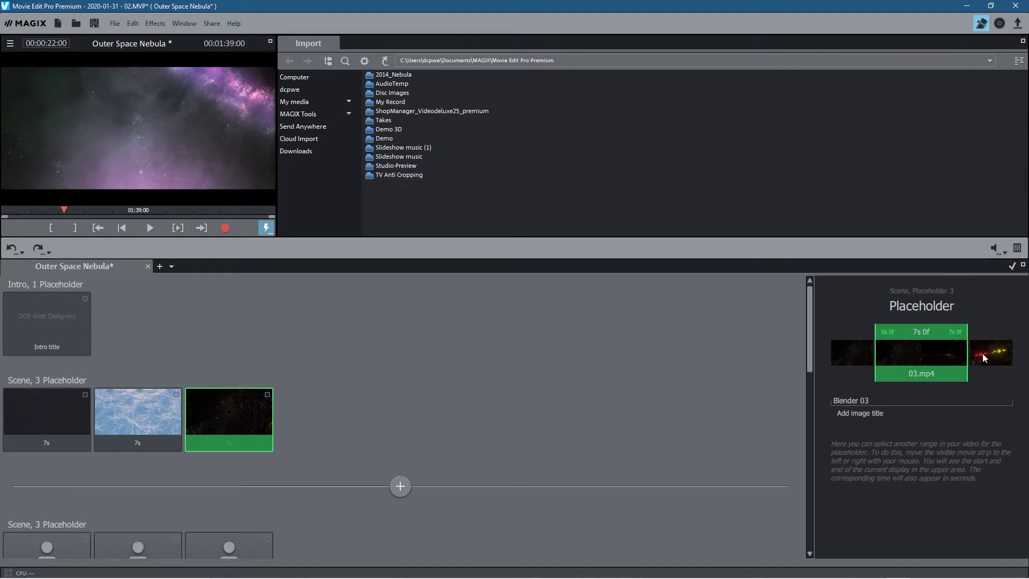
{"action": "left_click_drag", "start_coordinate": [999, 352], "coordinate": [922, 357]}
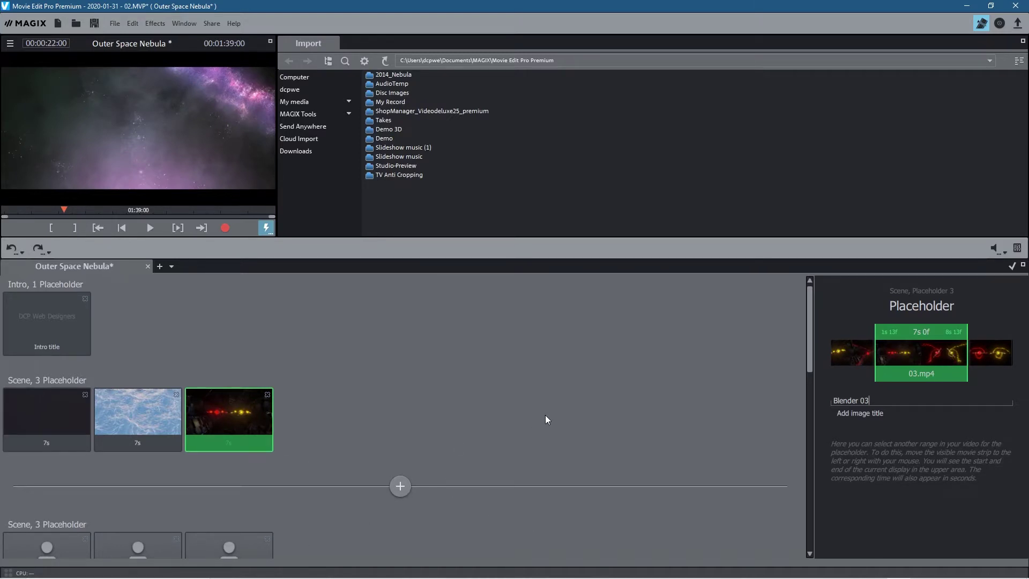
{"action": "scroll", "coordinate": [545, 415], "scroll_direction": "down", "scroll_amount": 3}
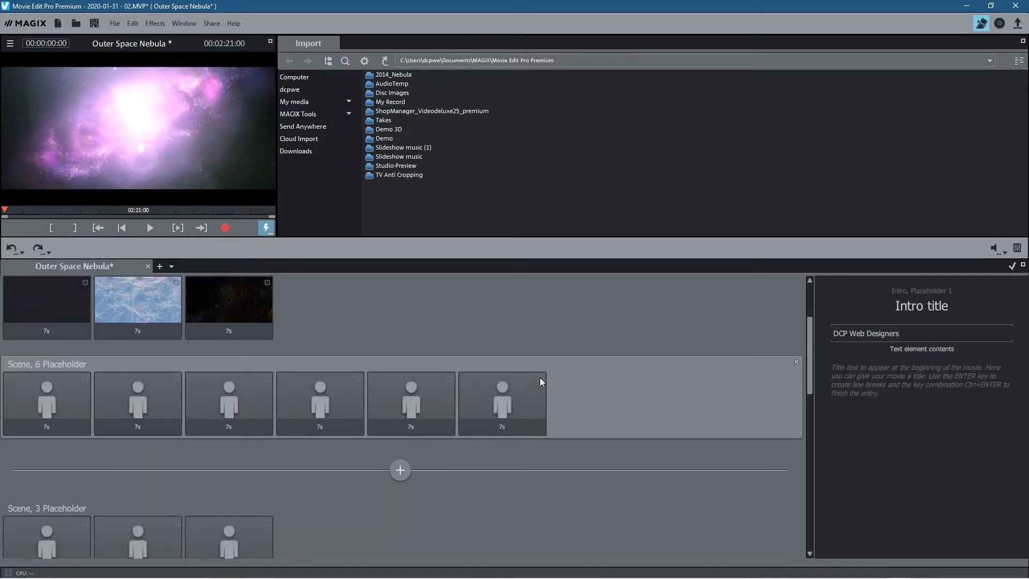
{"action": "left_click", "coordinate": [539, 378]}
Inspect the Scene, 6 Placeholder row and delete it.
{"action": "left_click", "coordinate": [394, 379]}
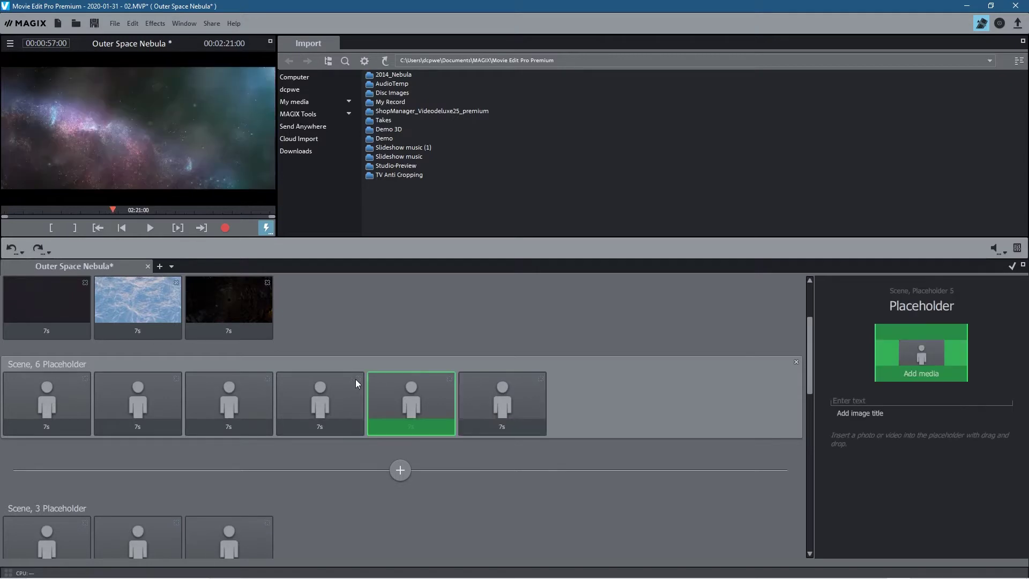
{"action": "left_click", "coordinate": [355, 379]}
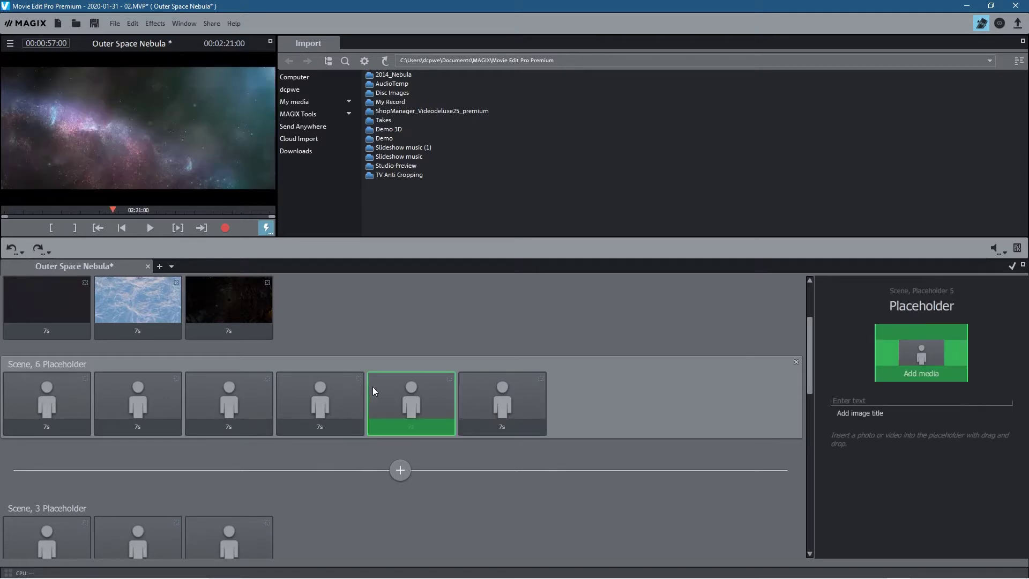
{"action": "left_click", "coordinate": [795, 362]}
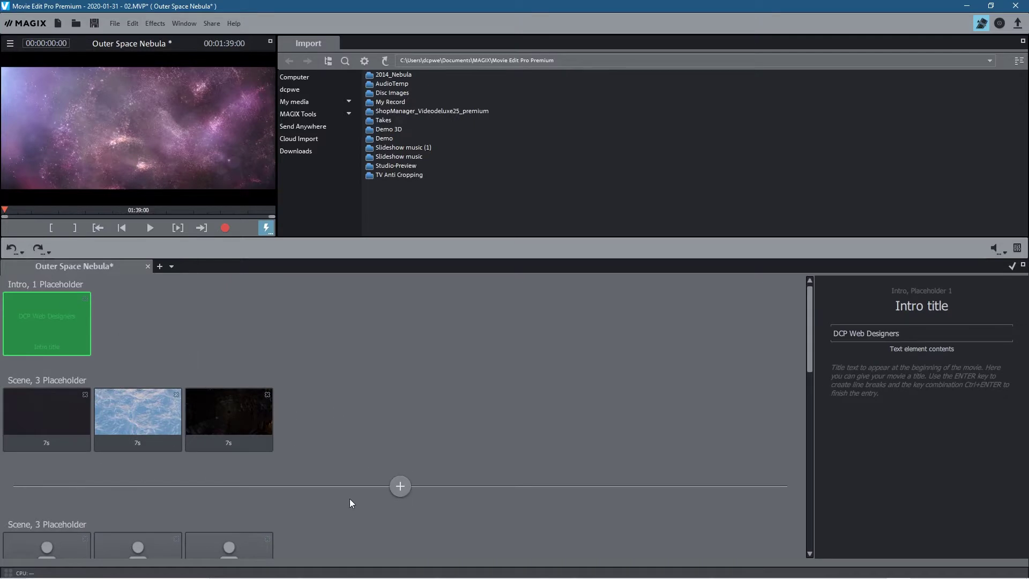
Scroll through the storyboard to check the filled scene, then return to the clips folder.
{"action": "scroll", "coordinate": [549, 429], "scroll_direction": "down", "scroll_amount": 2}
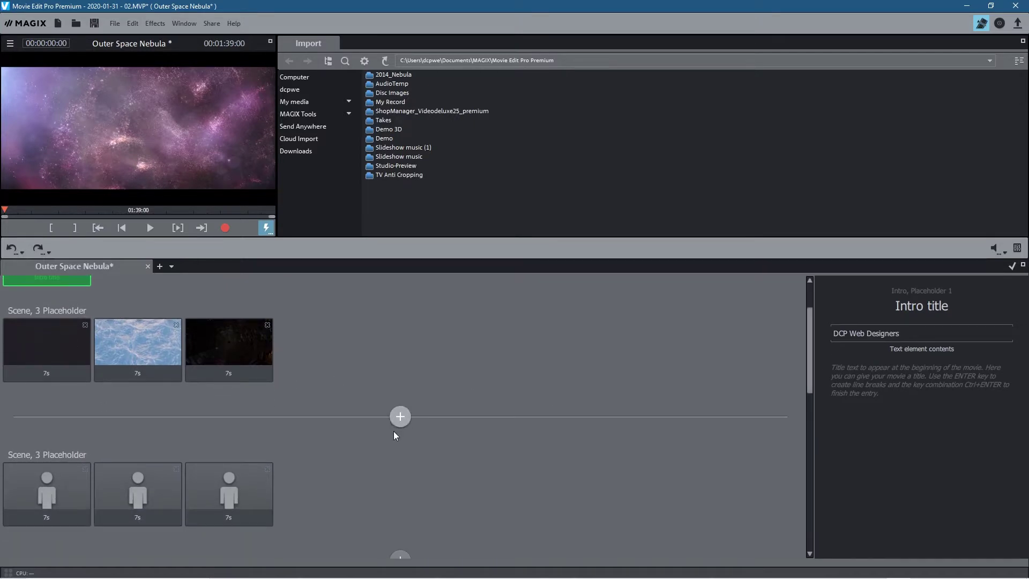
{"action": "scroll", "coordinate": [394, 461], "scroll_direction": "down", "scroll_amount": 2}
{"action": "scroll", "coordinate": [397, 453], "scroll_direction": "down", "scroll_amount": 1}
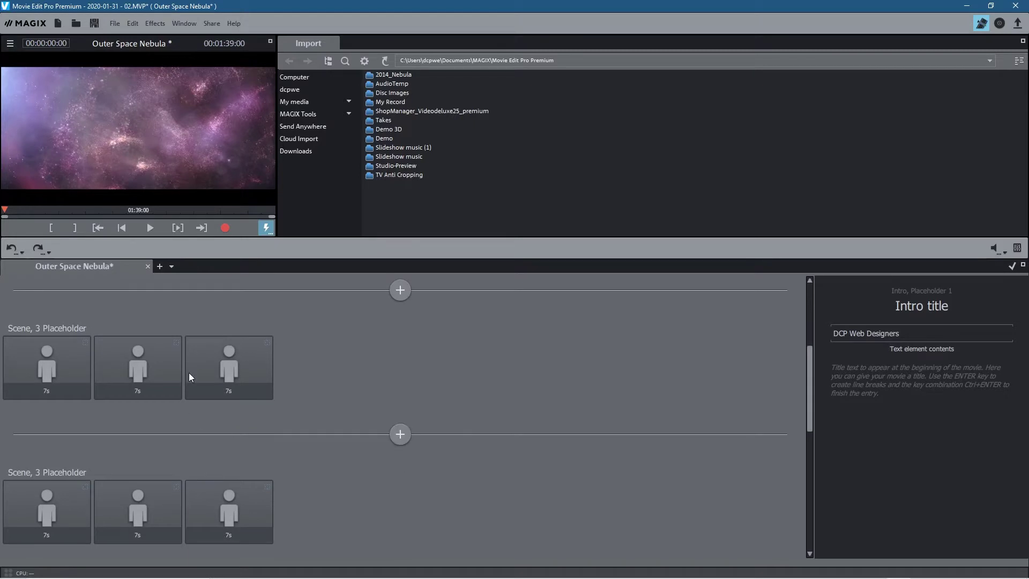
{"action": "scroll", "coordinate": [98, 432], "scroll_direction": "down", "scroll_amount": 4}
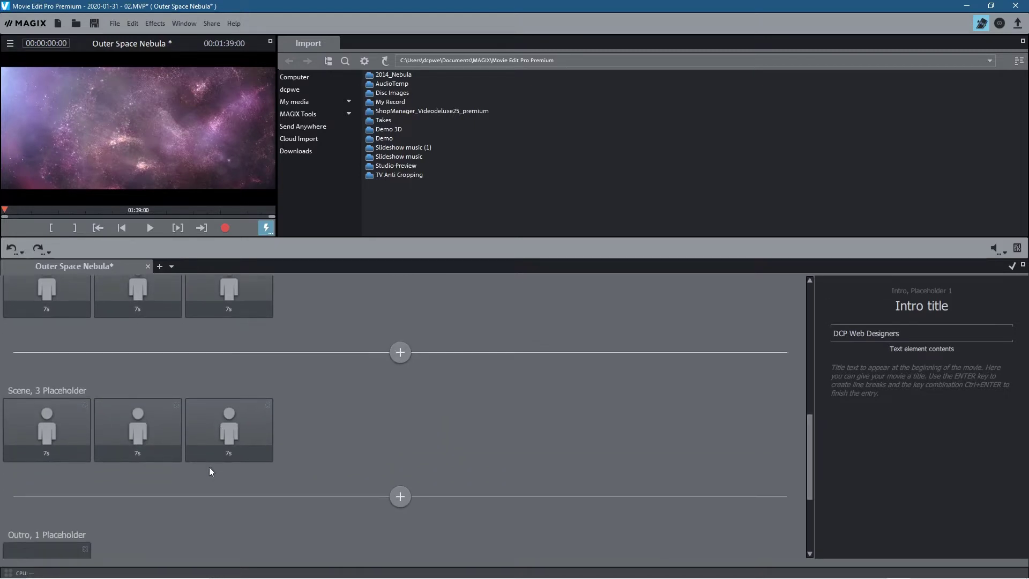
{"action": "scroll", "coordinate": [150, 439], "scroll_direction": "up", "scroll_amount": 5}
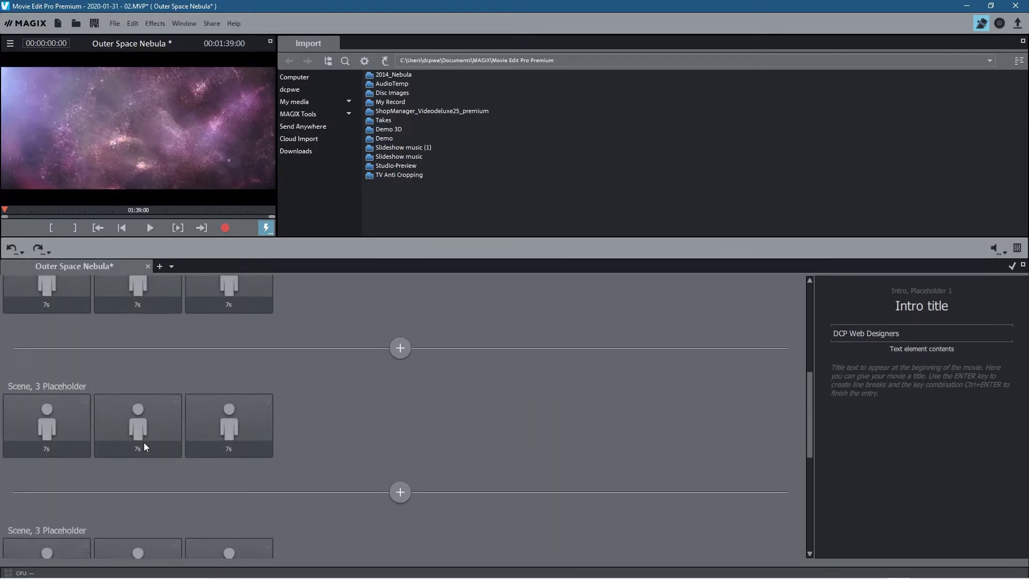
{"action": "scroll", "coordinate": [145, 429], "scroll_direction": "up", "scroll_amount": 3}
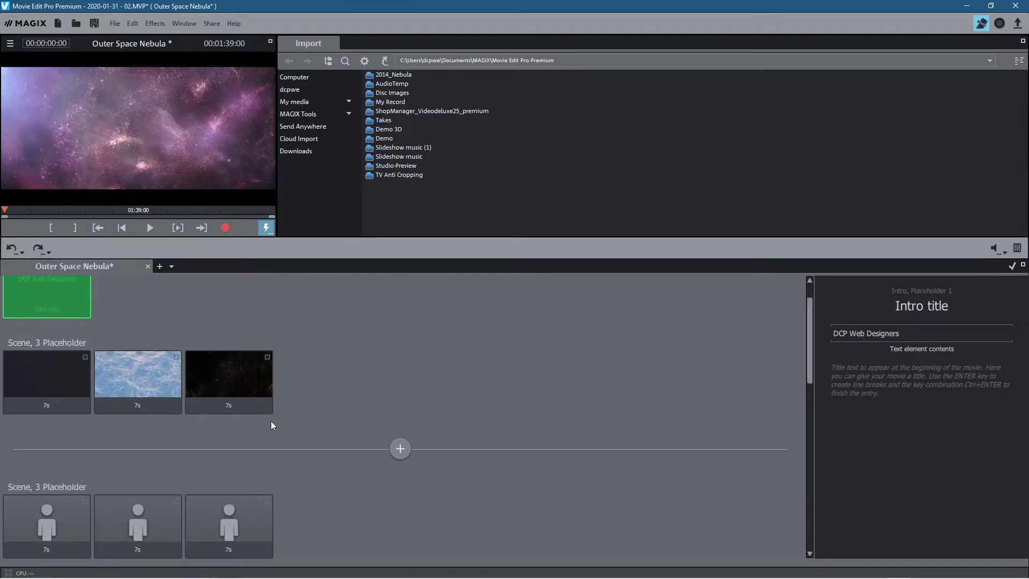
{"action": "scroll", "coordinate": [274, 421], "scroll_direction": "down", "scroll_amount": 1}
{"action": "scroll", "coordinate": [275, 423], "scroll_direction": "down", "scroll_amount": 3}
{"action": "key", "text": "alt+Tab"}
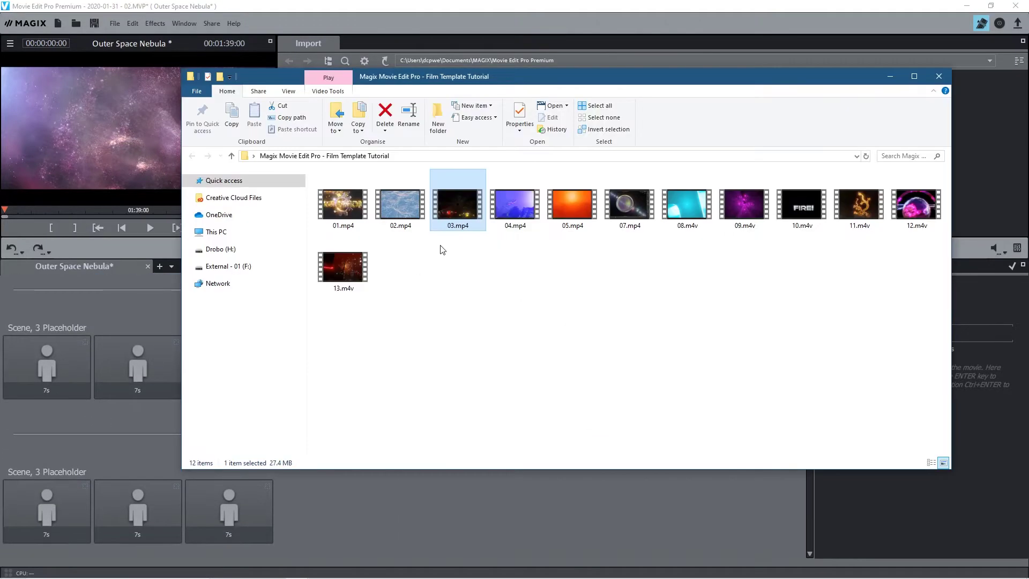
Drag 04.mp4 and 05.mp4 into the second scene's empty placeholders.
{"action": "left_click", "coordinate": [517, 215]}
{"action": "left_click_drag", "start_coordinate": [516, 215], "coordinate": [463, 188]}
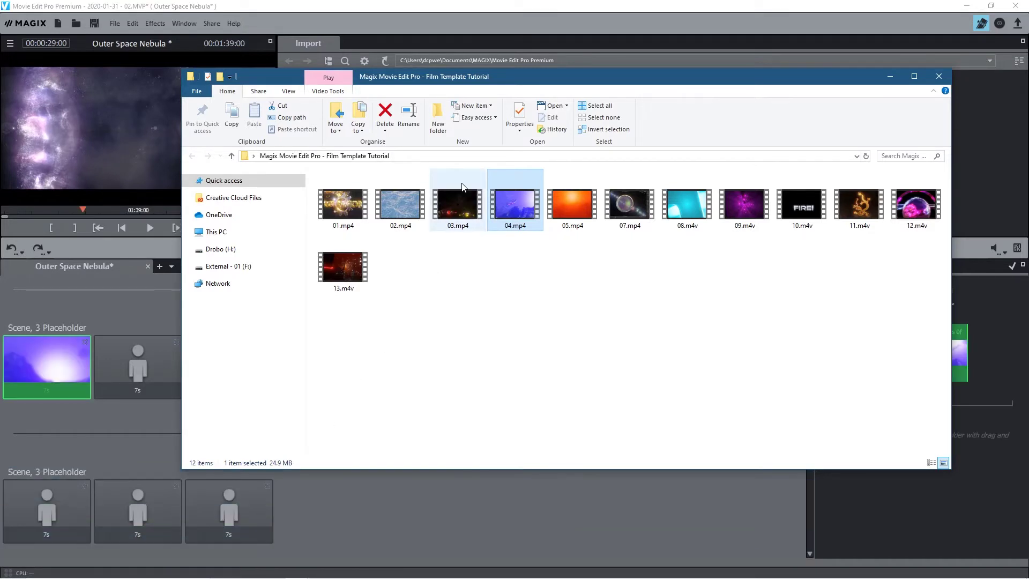
{"action": "left_click_drag", "start_coordinate": [578, 202], "coordinate": [500, 523]}
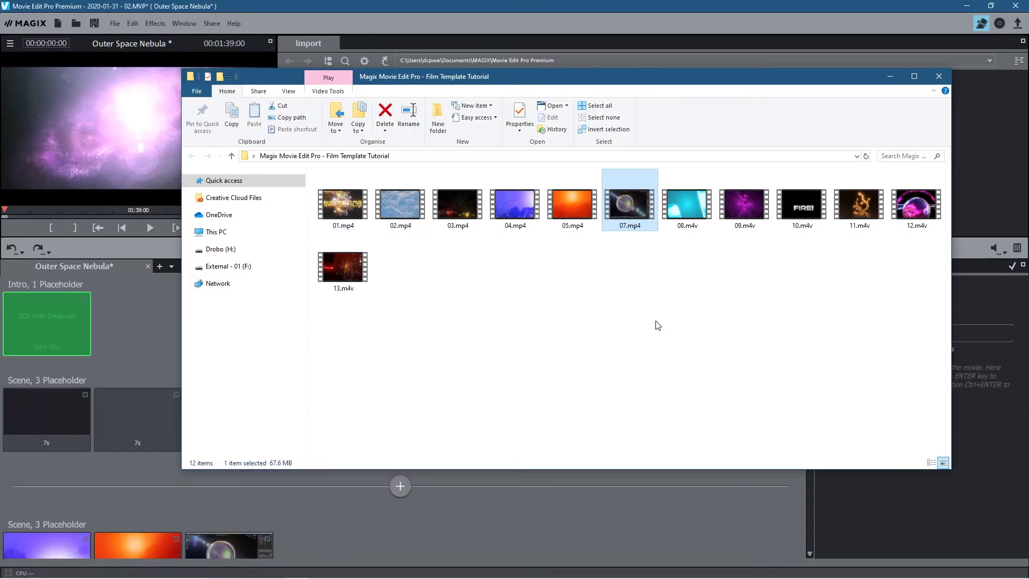
Type 'Blender 01' as the caption for the 04.mp4 and 05.mp4 clips.
{"action": "left_click", "coordinate": [490, 521]}
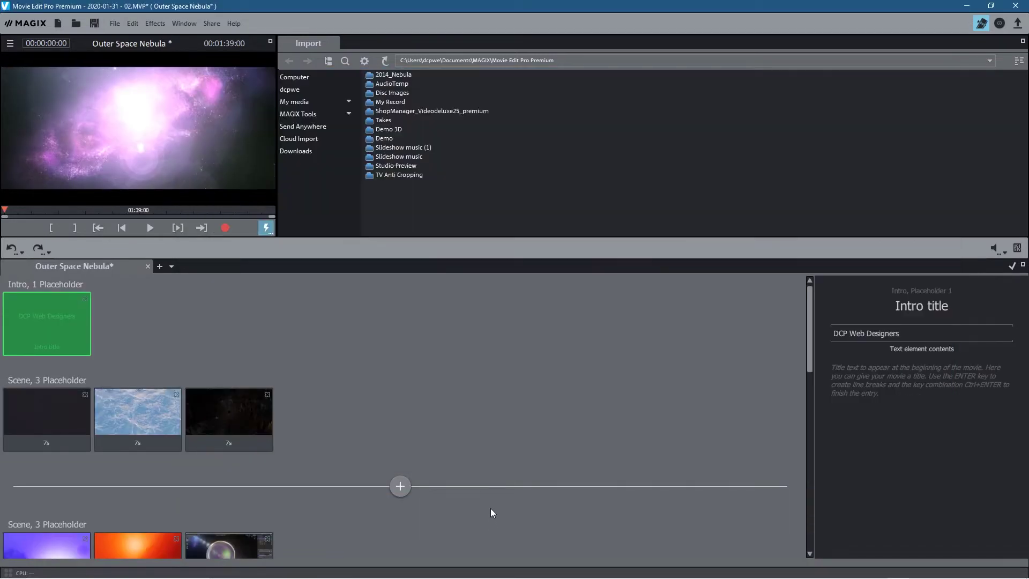
{"action": "scroll", "coordinate": [490, 508], "scroll_direction": "down", "scroll_amount": 2}
{"action": "scroll", "coordinate": [485, 497], "scroll_direction": "down", "scroll_amount": 1}
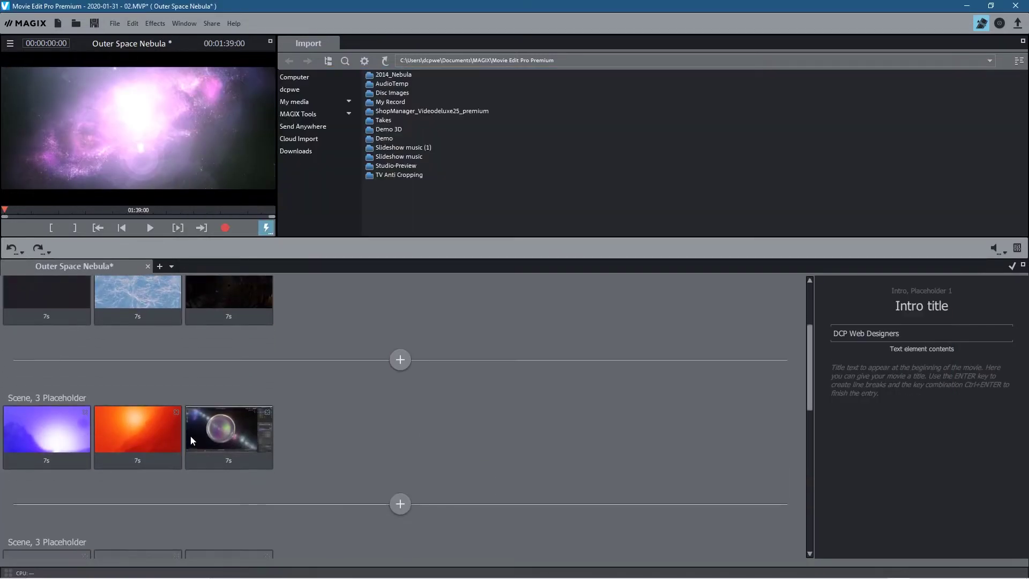
{"action": "left_click", "coordinate": [58, 444]}
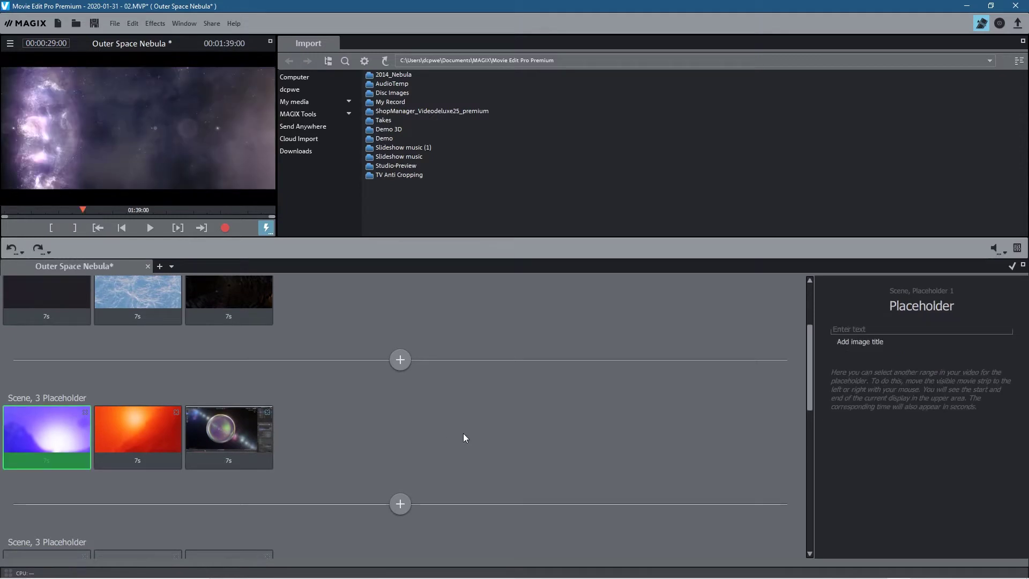
{"action": "left_click", "coordinate": [851, 328]}
{"action": "type", "text": "Blender 01"}
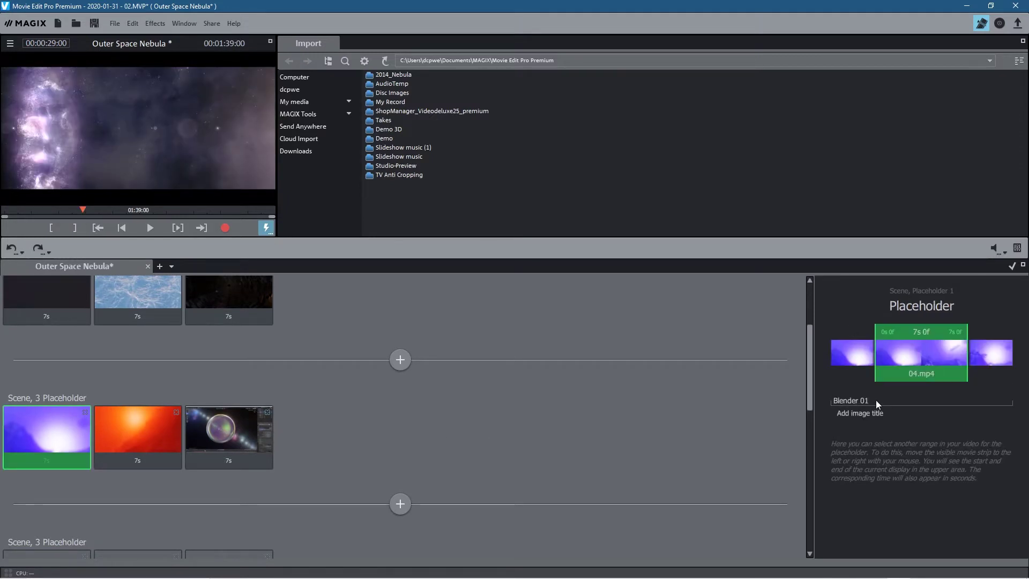
{"action": "left_click", "coordinate": [163, 432]}
{"action": "left_click", "coordinate": [858, 330]}
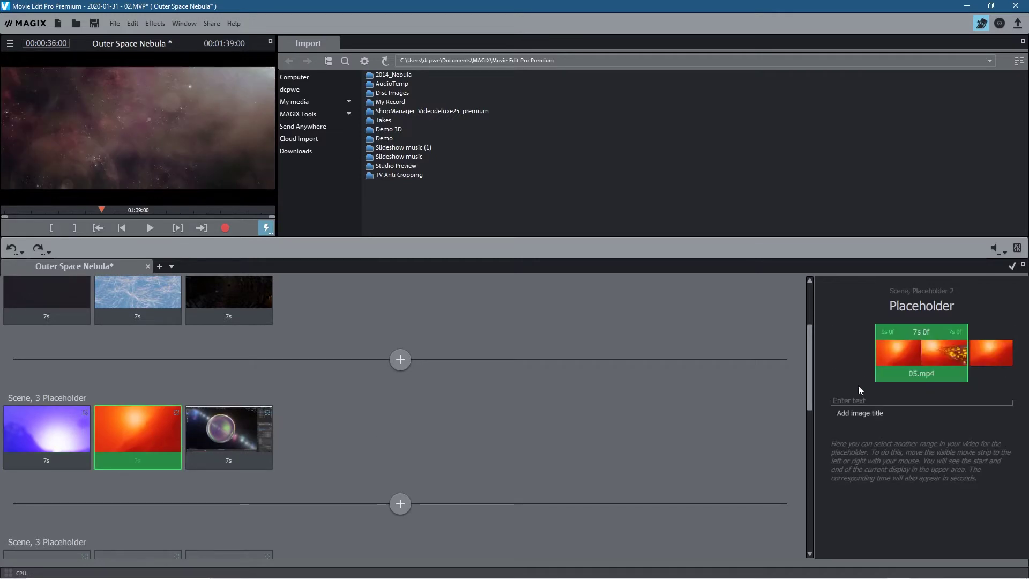
{"action": "type", "text": "Blender 01"}
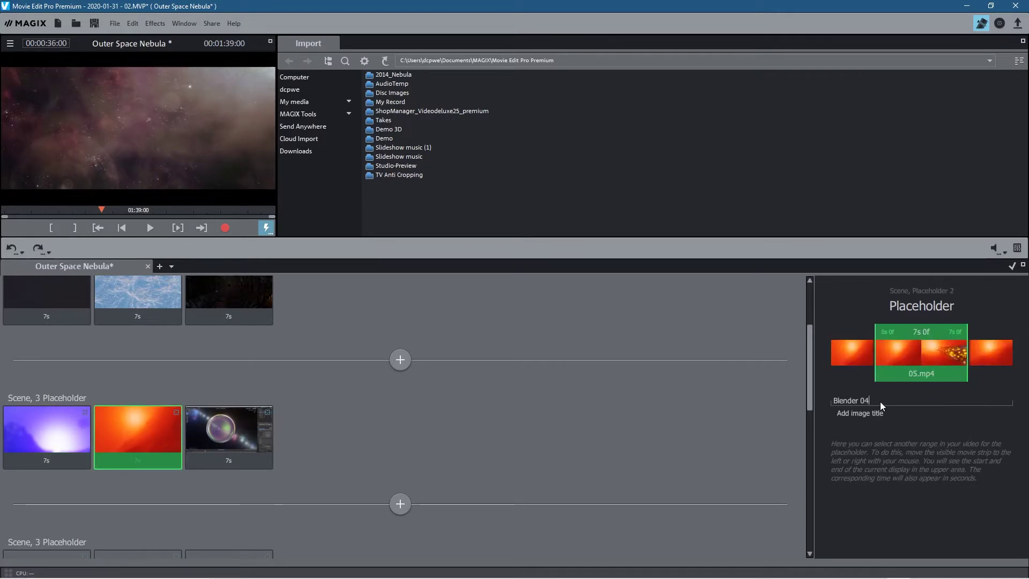
Caption the 07.mp4 lens flare clip 'Blender 06'.
{"action": "left_click", "coordinate": [236, 418]}
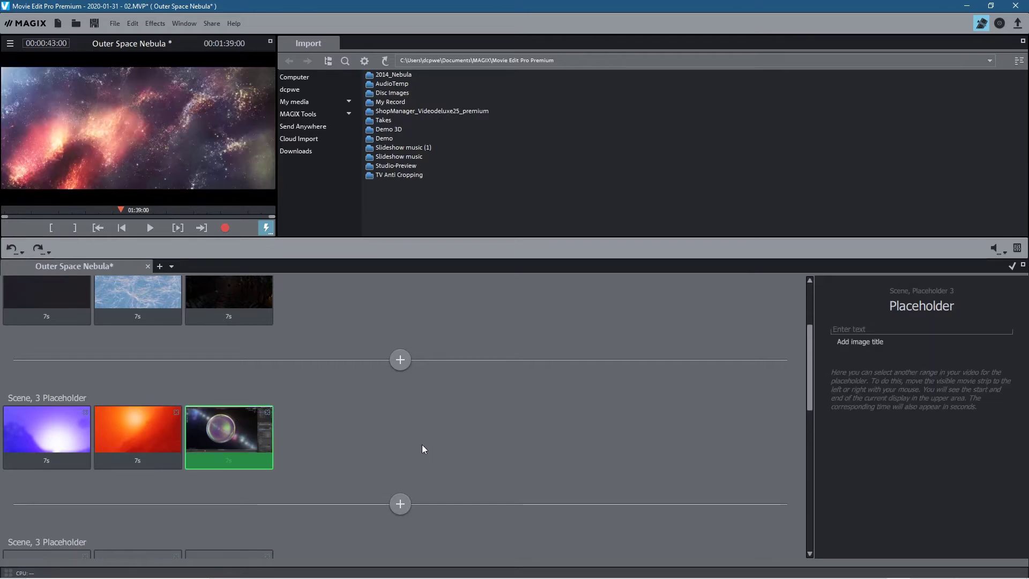
{"action": "left_click", "coordinate": [841, 330]}
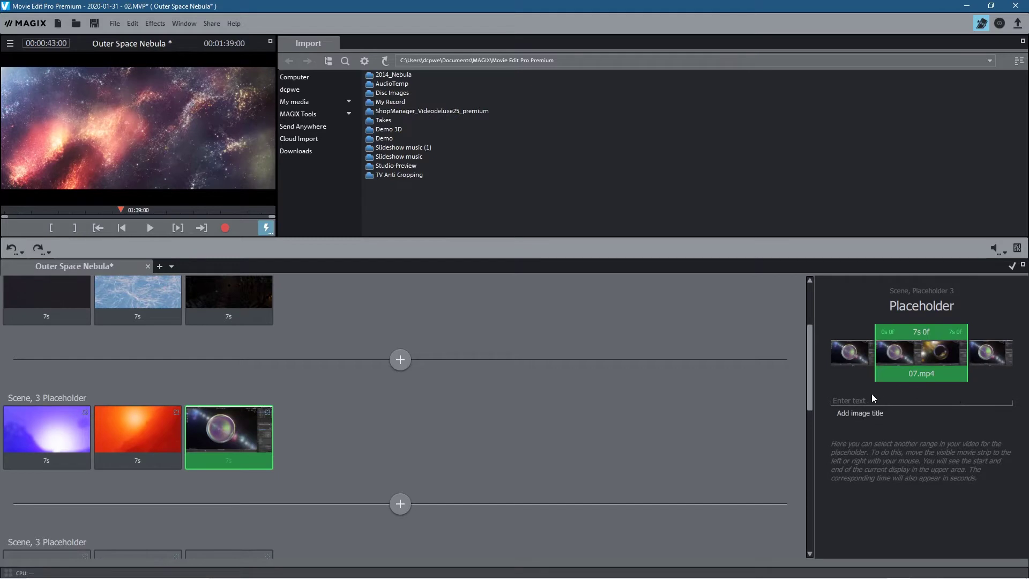
{"action": "left_click", "coordinate": [851, 400]}
{"action": "type", "text": "Blender 01"}
{"action": "key", "text": "BackSpace"}
{"action": "type", "text": "6"}
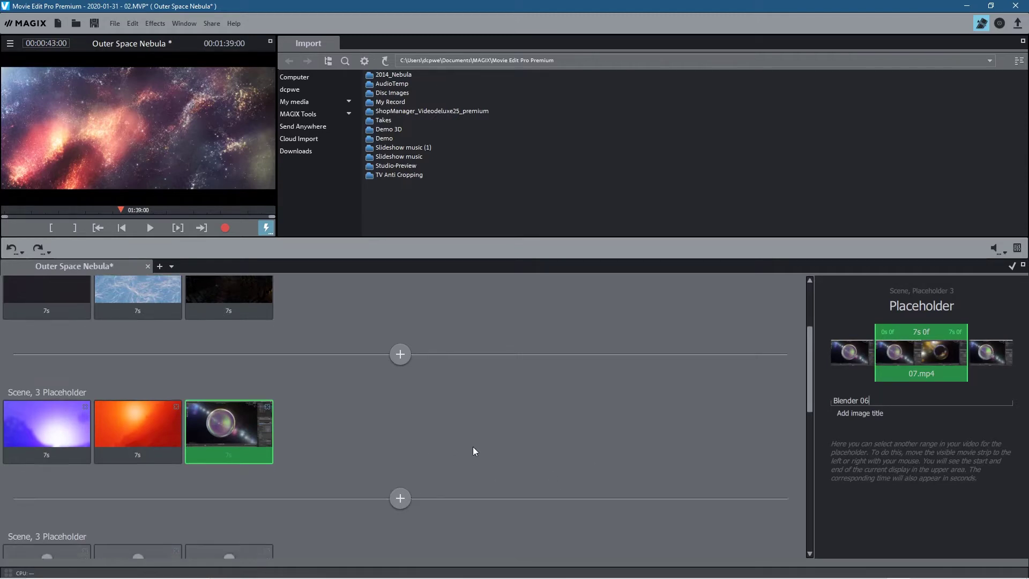
{"action": "scroll", "coordinate": [473, 450], "scroll_direction": "down", "scroll_amount": 3}
{"action": "scroll", "coordinate": [472, 446], "scroll_direction": "down", "scroll_amount": 1}
{"action": "key", "text": "alt+Tab"}
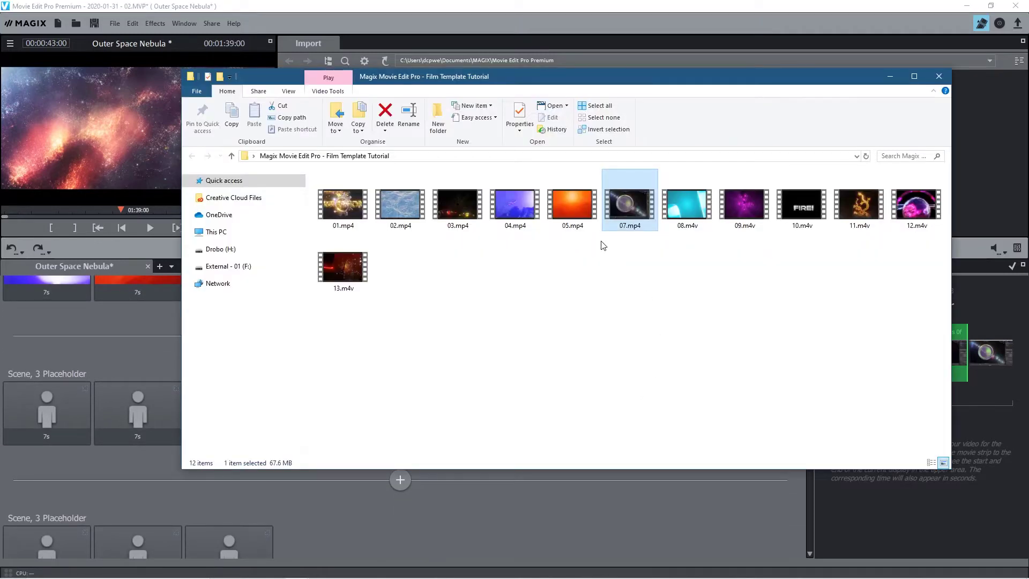
Drag 08.m4v, 09.m4v and 10.m4v from Explorer into the next empty scene placeholders.
{"action": "left_click_drag", "start_coordinate": [694, 203], "coordinate": [737, 202]}
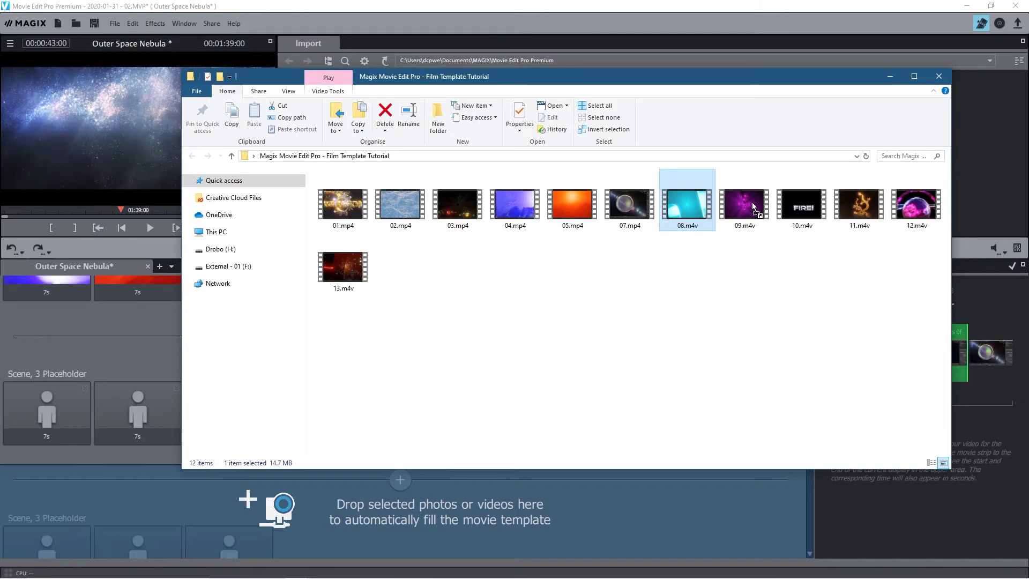
{"action": "left_click_drag", "start_coordinate": [753, 206], "coordinate": [568, 474]}
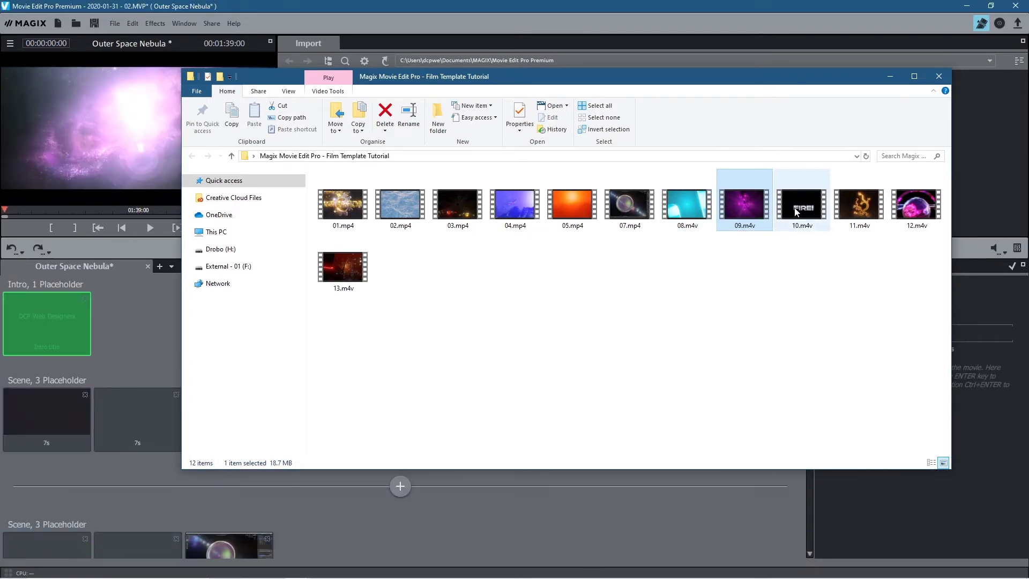
{"action": "left_click", "coordinate": [796, 211]}
{"action": "left_click_drag", "start_coordinate": [795, 212], "coordinate": [55, 427]}
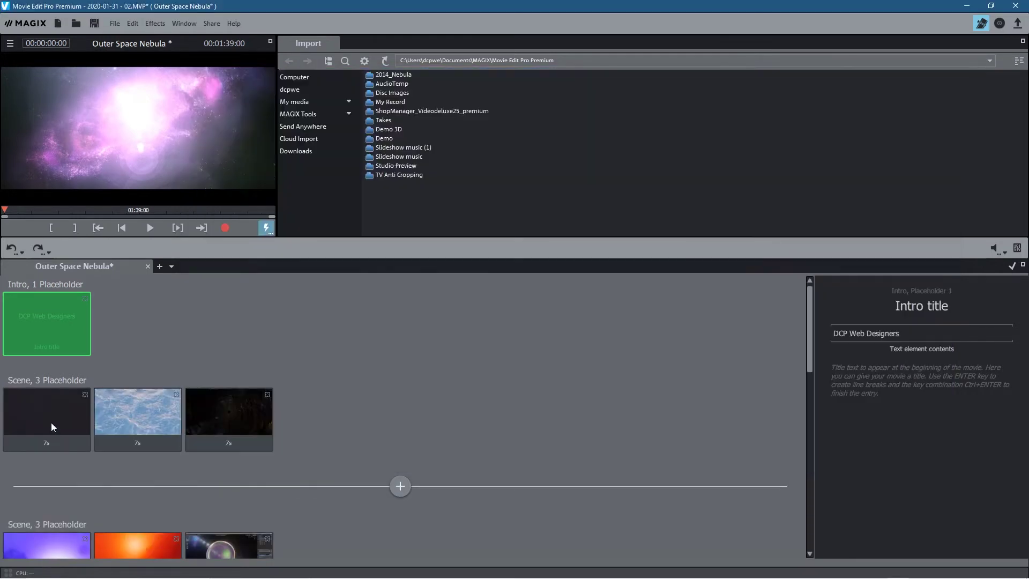
Caption the 08.m4v clip in the third scene row with the pasted Blender text.
{"action": "left_click", "coordinate": [50, 426]}
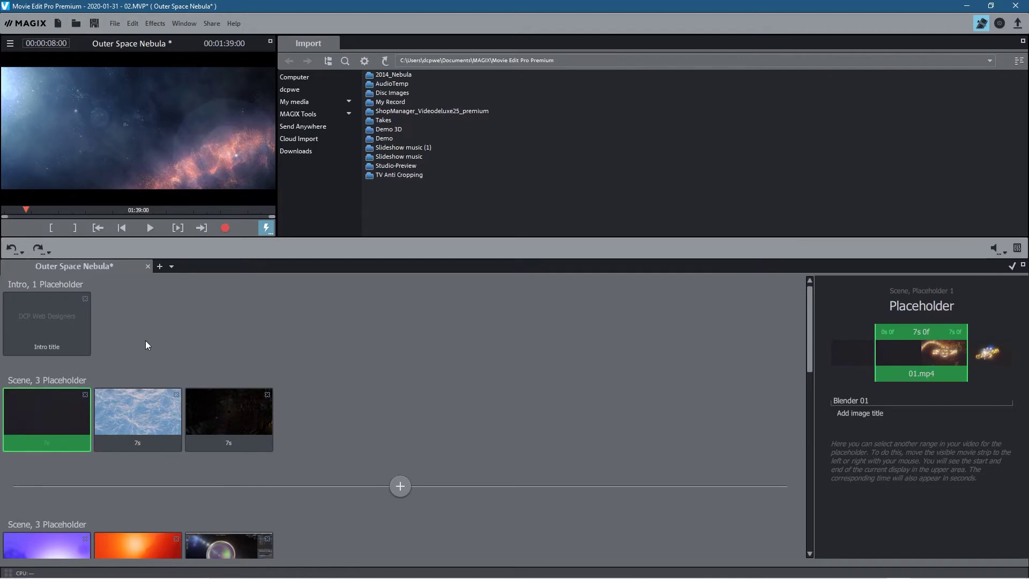
{"action": "scroll", "coordinate": [264, 368], "scroll_direction": "down", "scroll_amount": 6}
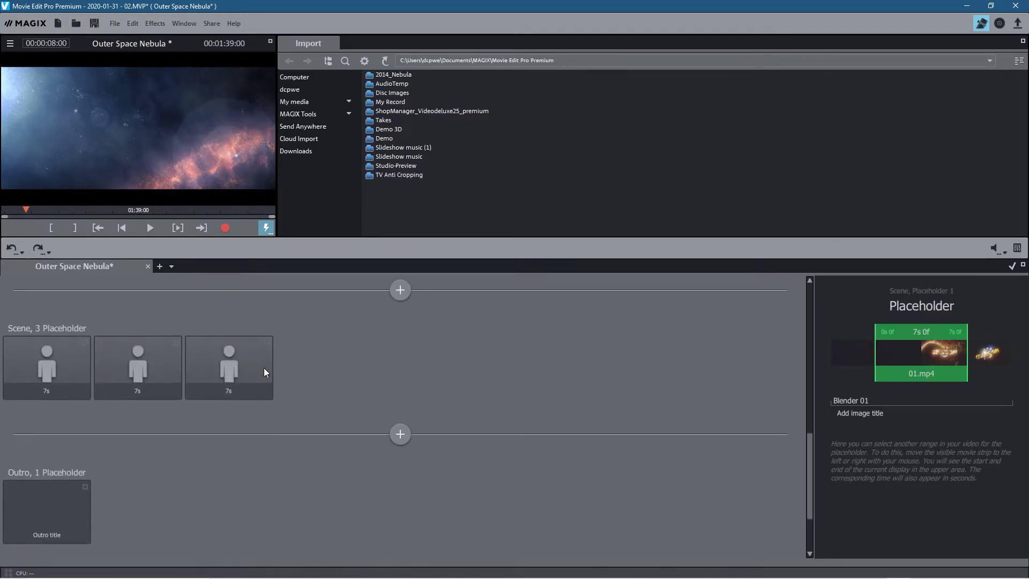
{"action": "scroll", "coordinate": [264, 368], "scroll_direction": "up", "scroll_amount": 4}
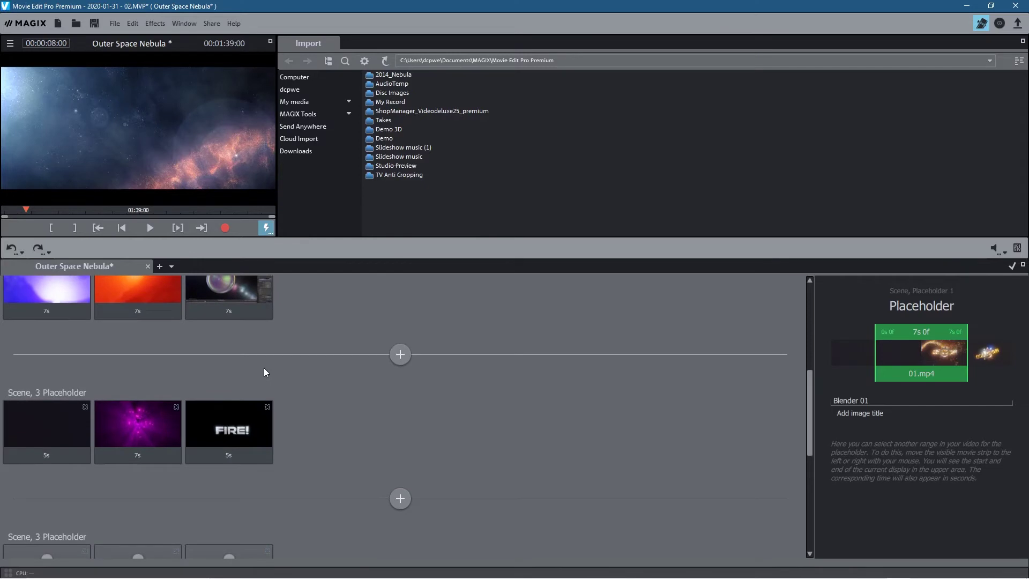
{"action": "left_click", "coordinate": [46, 435]}
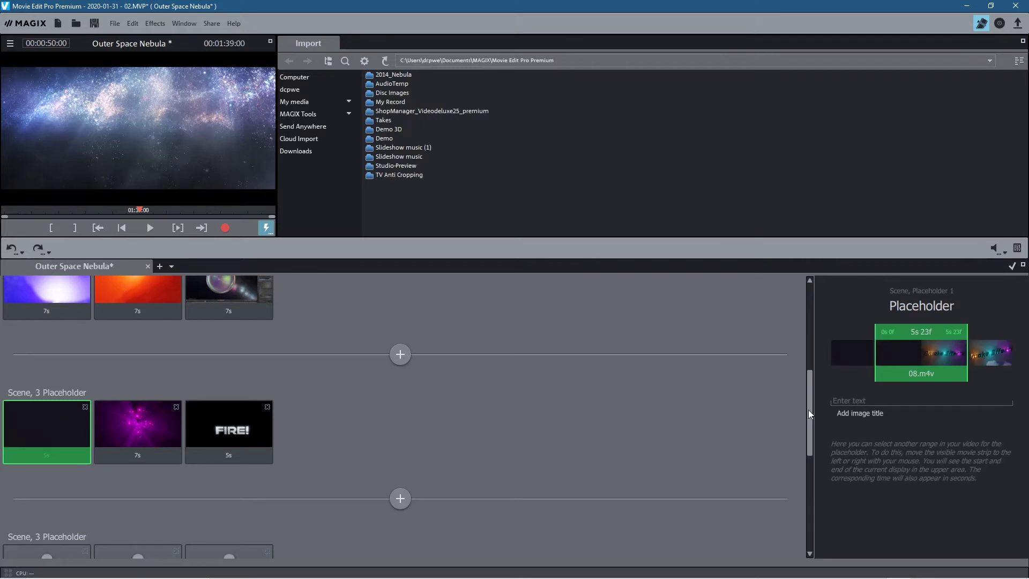
{"action": "left_click", "coordinate": [858, 402]}
{"action": "type", "text": "Blender 01"}
{"action": "key", "text": "Return"}
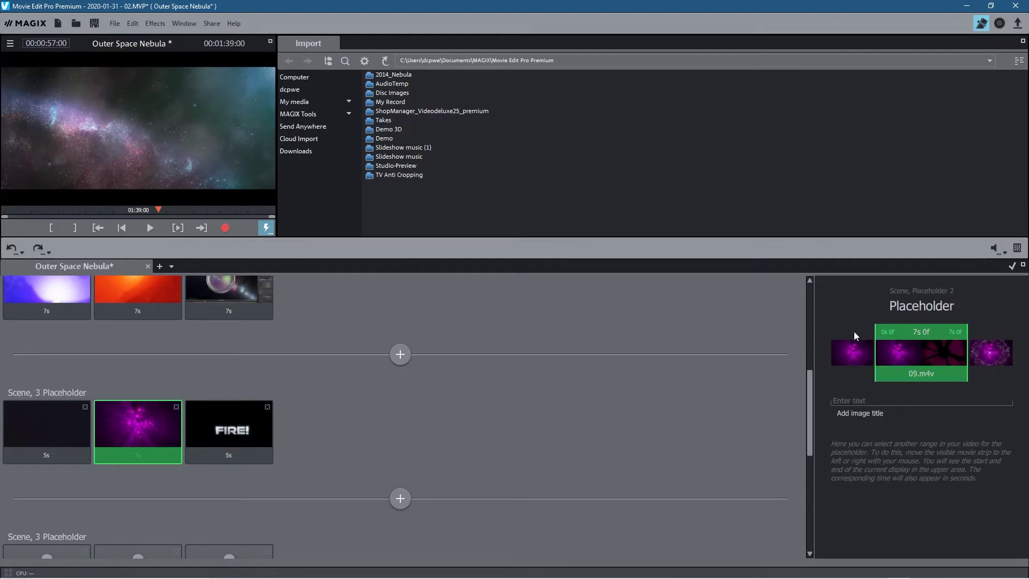
Paste the Blender caption onto the purple 09.m4v clip and the FIRE! clip.
{"action": "left_click", "coordinate": [857, 400]}
{"action": "type", "text": "Blender 01"}
{"action": "key", "text": "Return"}
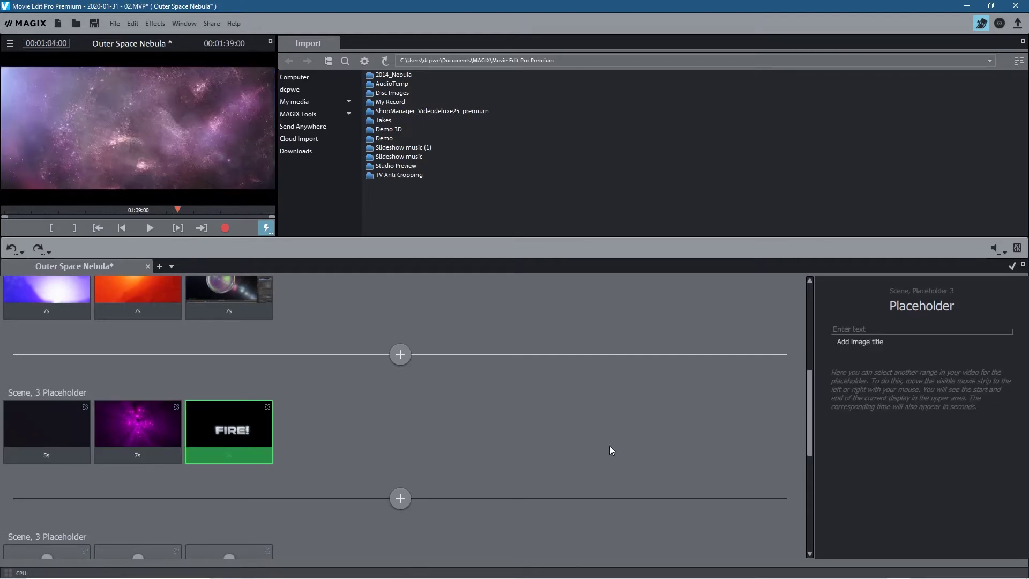
{"action": "left_click", "coordinate": [868, 327]}
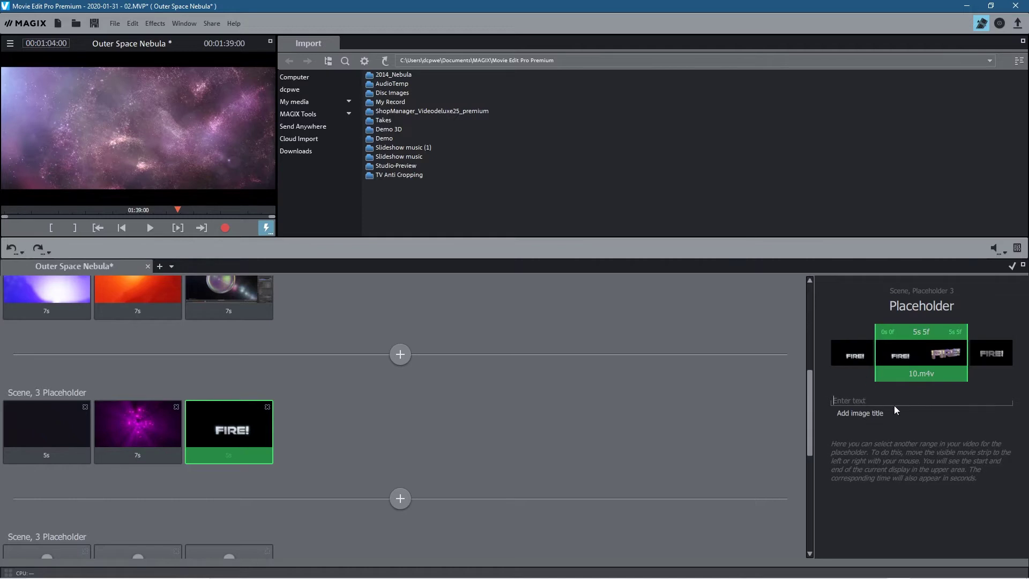
{"action": "type", "text": "Blender 01"}
{"action": "scroll", "coordinate": [538, 445], "scroll_direction": "down", "scroll_amount": 4}
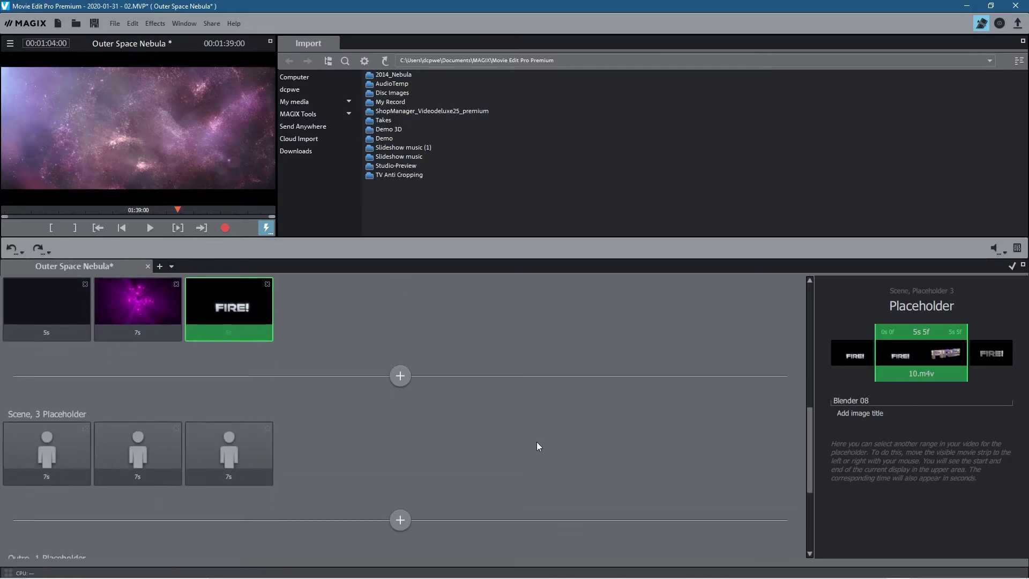
{"action": "key", "text": "alt+Tab"}
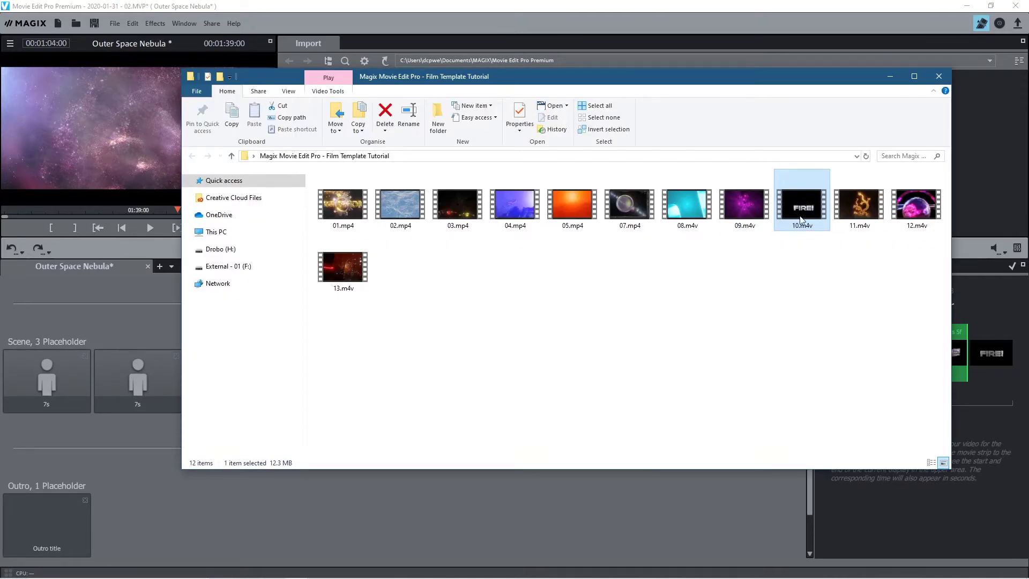
Drag 11.m4v, 12.m4v and 13.m4v from Explorer into the last empty scene placeholders.
{"action": "left_click_drag", "start_coordinate": [860, 204], "coordinate": [39, 381]}
{"action": "left_click_drag", "start_coordinate": [916, 206], "coordinate": [144, 387]}
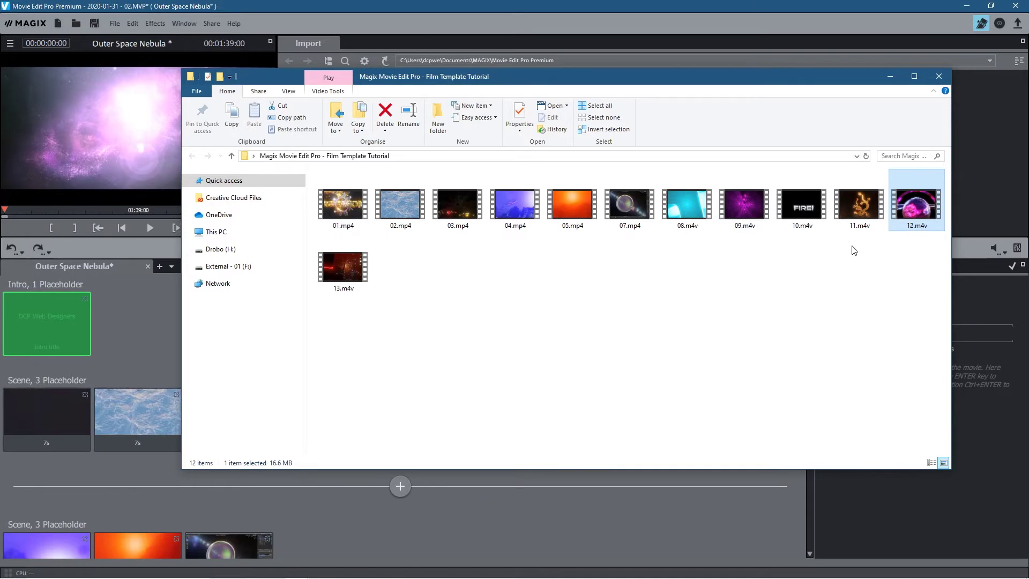
{"action": "left_click", "coordinate": [339, 263]}
{"action": "left_click_drag", "start_coordinate": [339, 263], "coordinate": [144, 332]}
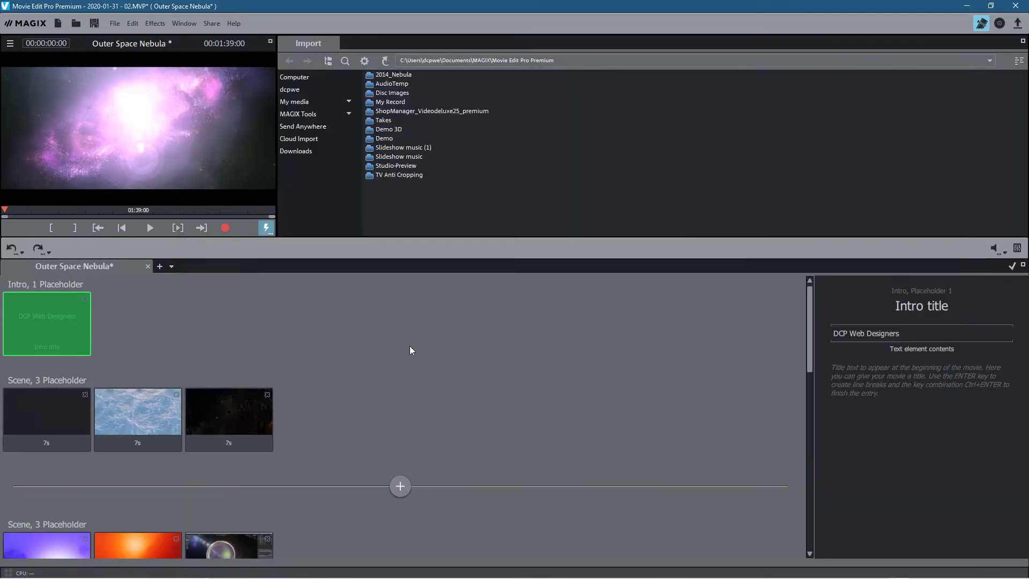
Caption 11.m4v as Blender 10 and 12.m4v as Blender 11, and paste a caption onto 13.m4v.
{"action": "scroll", "coordinate": [336, 432], "scroll_direction": "down", "scroll_amount": 5}
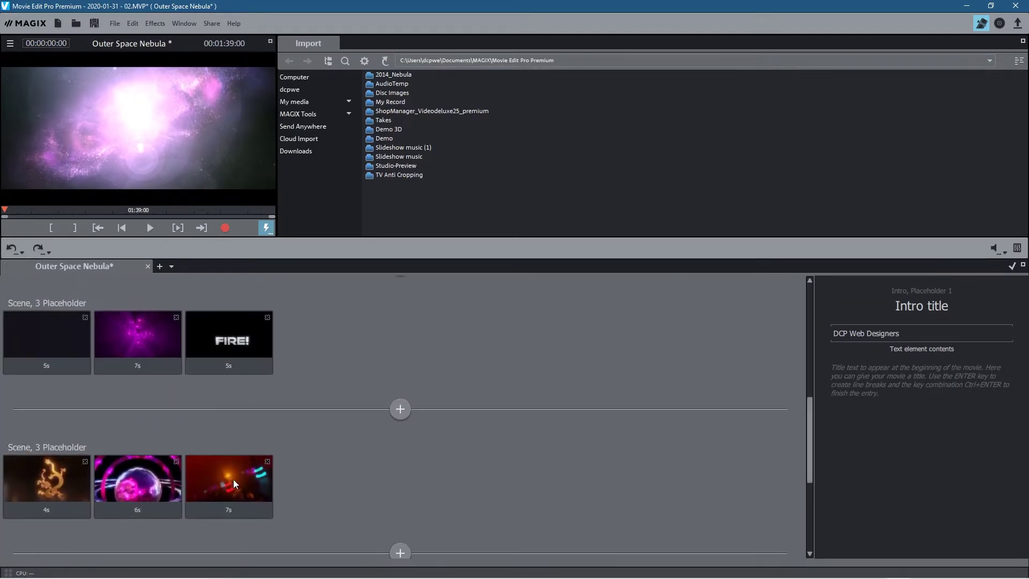
{"action": "scroll", "coordinate": [166, 469], "scroll_direction": "down", "scroll_amount": 2}
{"action": "left_click", "coordinate": [39, 419]}
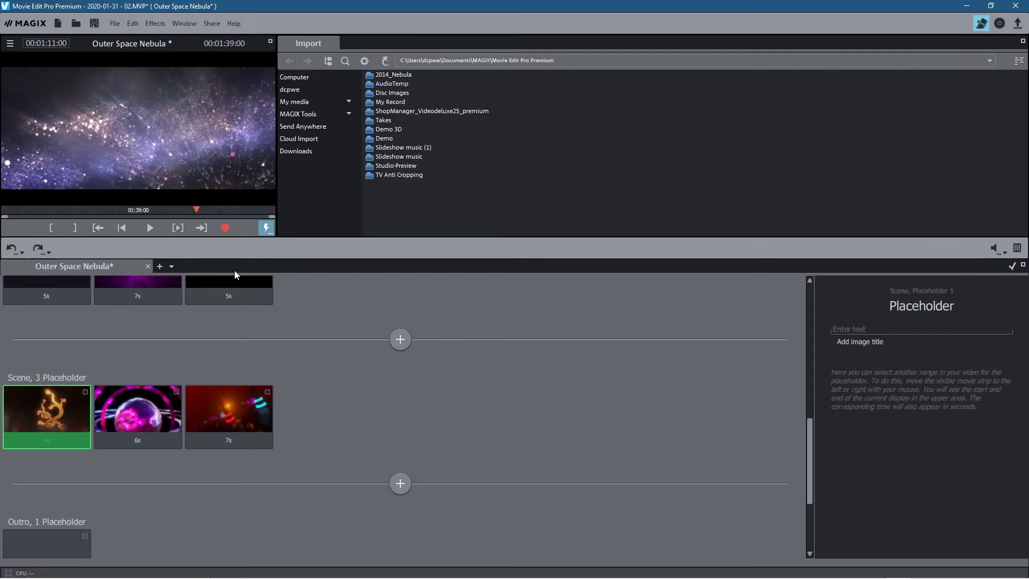
{"action": "left_click", "coordinate": [896, 401]}
{"action": "type", "text": "Blender 01"}
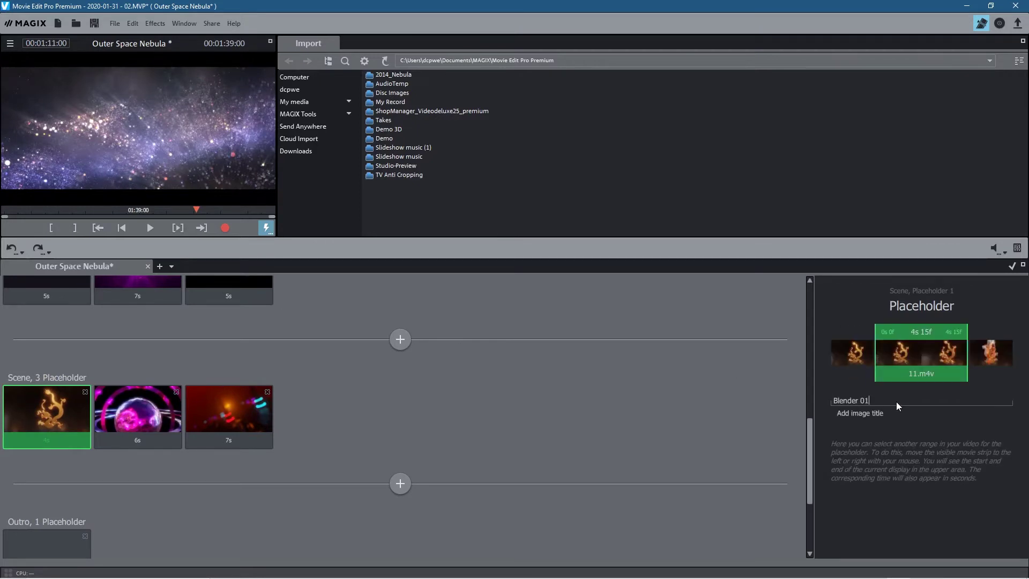
{"action": "key", "text": "BackSpace"}
{"action": "key", "text": "BackSpace"}
{"action": "type", "text": "10"}
{"action": "key", "text": "Return"}
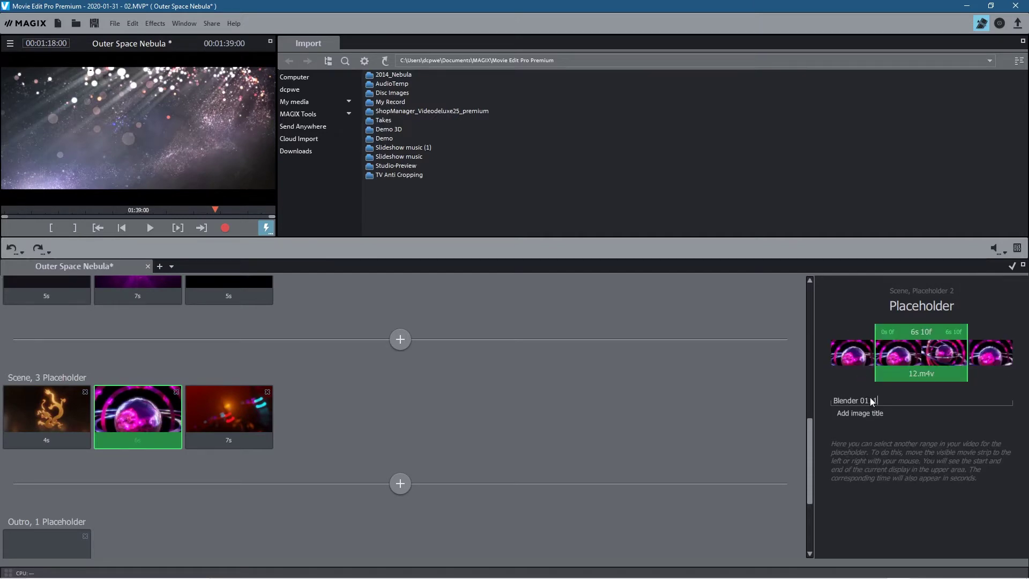
{"action": "key", "text": "BackSpace"}
{"action": "key", "text": "BackSpace"}
{"action": "key", "text": "BackSpace"}
{"action": "key", "text": "BackSpace"}
{"action": "type", "text": "11"}
{"action": "left_click", "coordinate": [248, 417]}
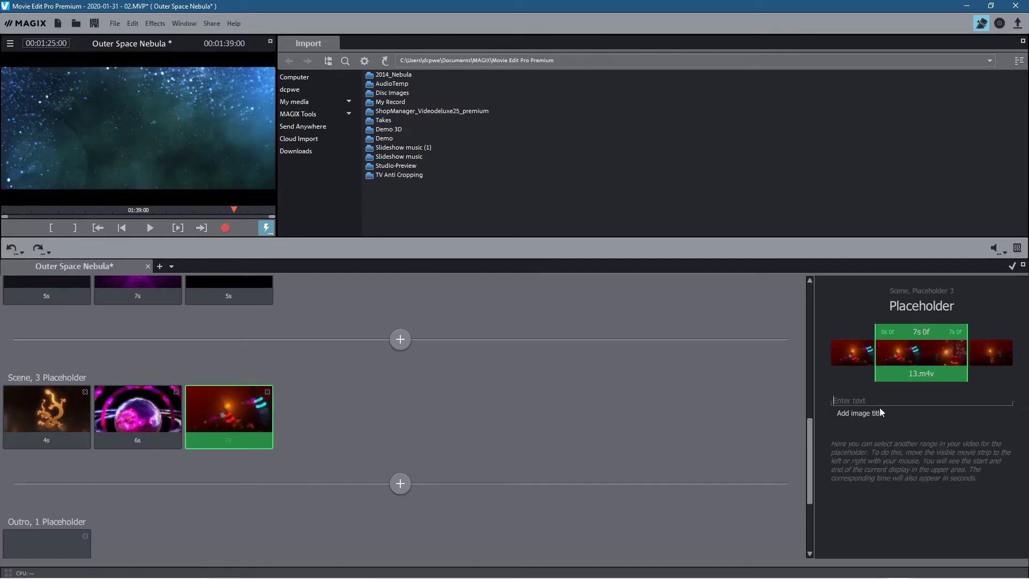
{"action": "type", "text": "Blender 01"}
Title the outro 'DCP Web Designers' and reapply the template.
{"action": "left_click", "coordinate": [222, 489]}
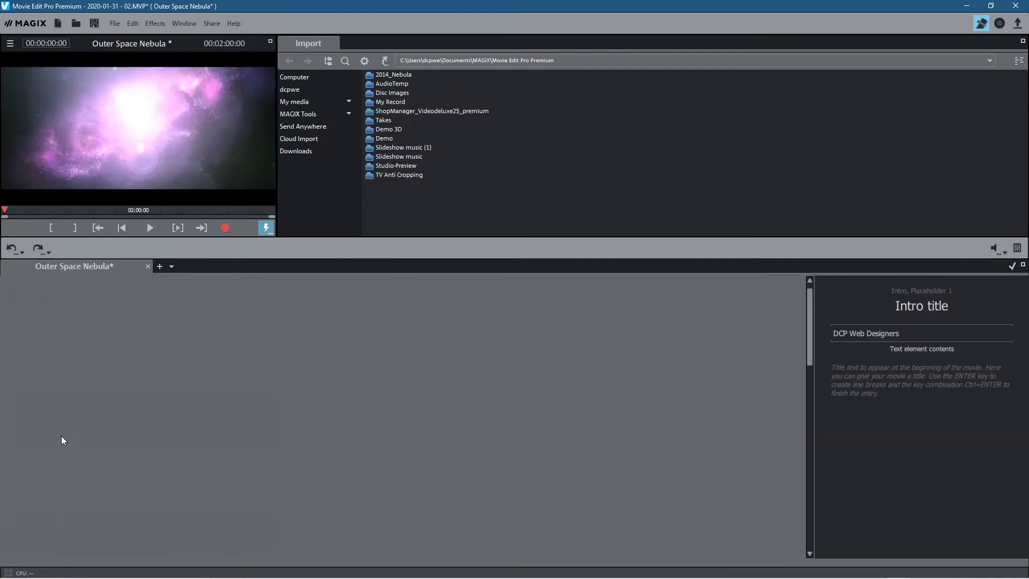
{"action": "scroll", "coordinate": [91, 435], "scroll_direction": "down", "scroll_amount": 10}
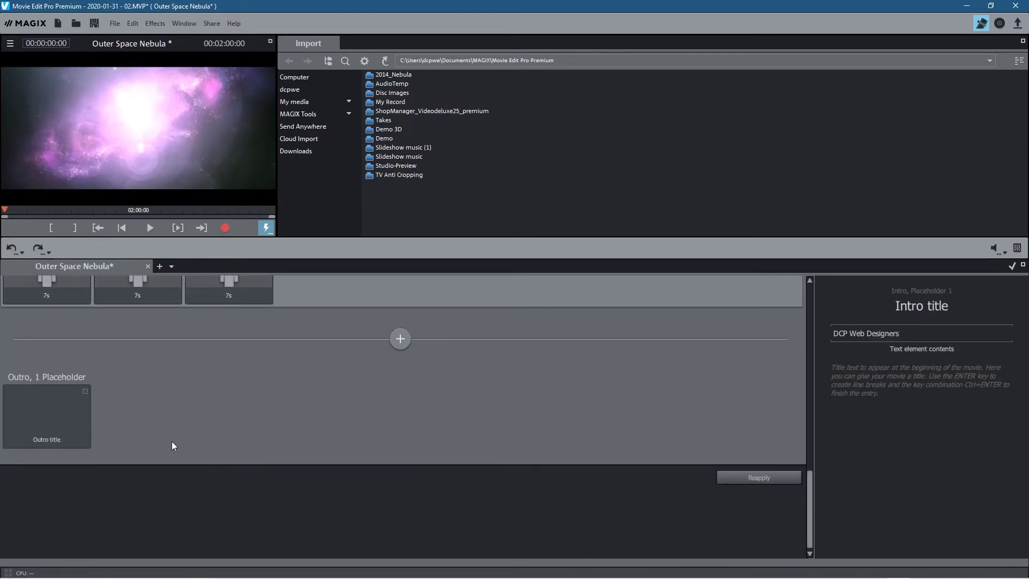
{"action": "left_click", "coordinate": [60, 423]}
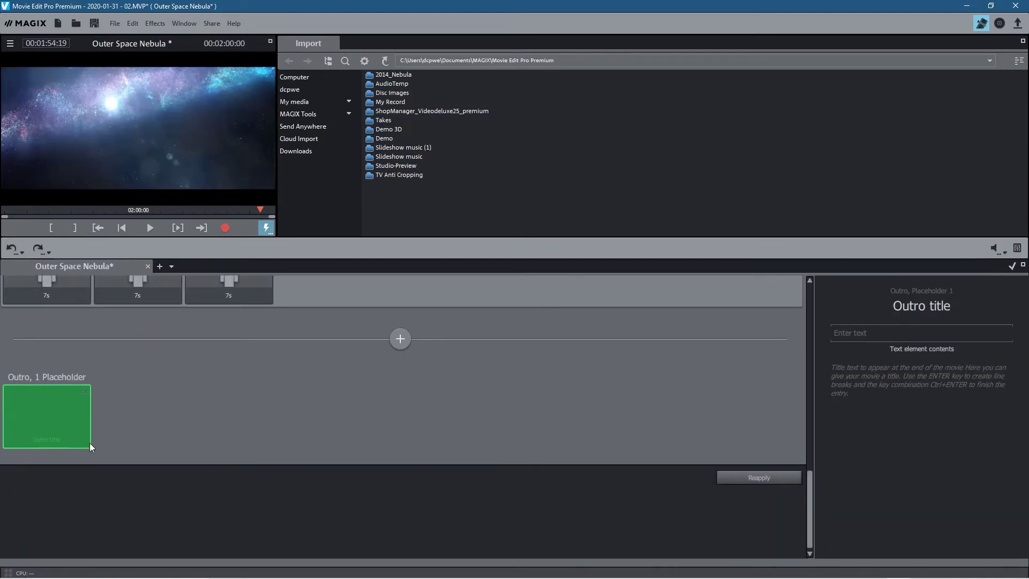
{"action": "left_click", "coordinate": [863, 330]}
{"action": "type", "text": "DCP Web Designers"}
{"action": "left_click", "coordinate": [761, 478]}
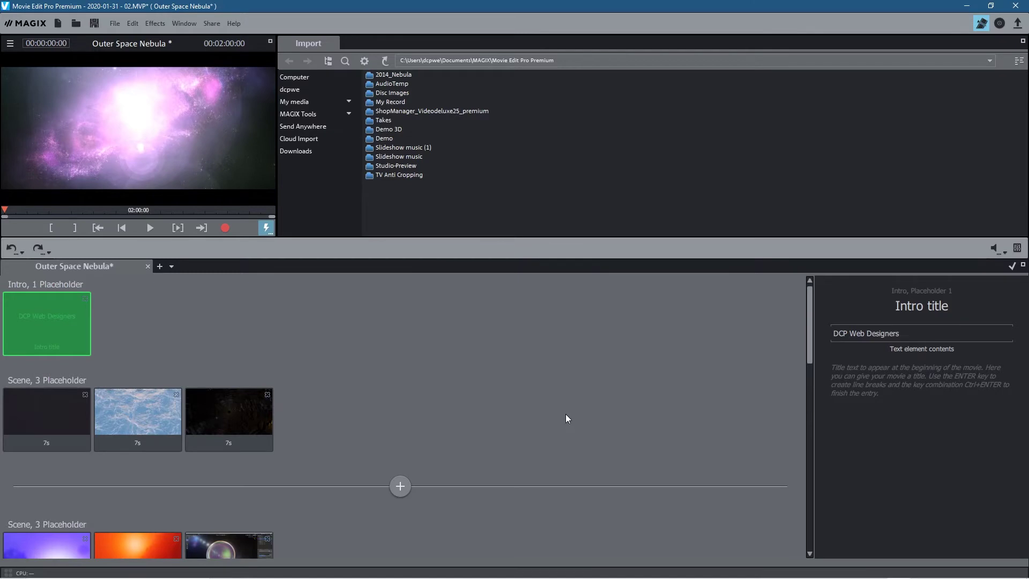
Delete the scene group with empty placeholders and reapply the template.
{"action": "scroll", "coordinate": [565, 416], "scroll_direction": "down", "scroll_amount": 10}
{"action": "scroll", "coordinate": [565, 418], "scroll_direction": "up", "scroll_amount": 4}
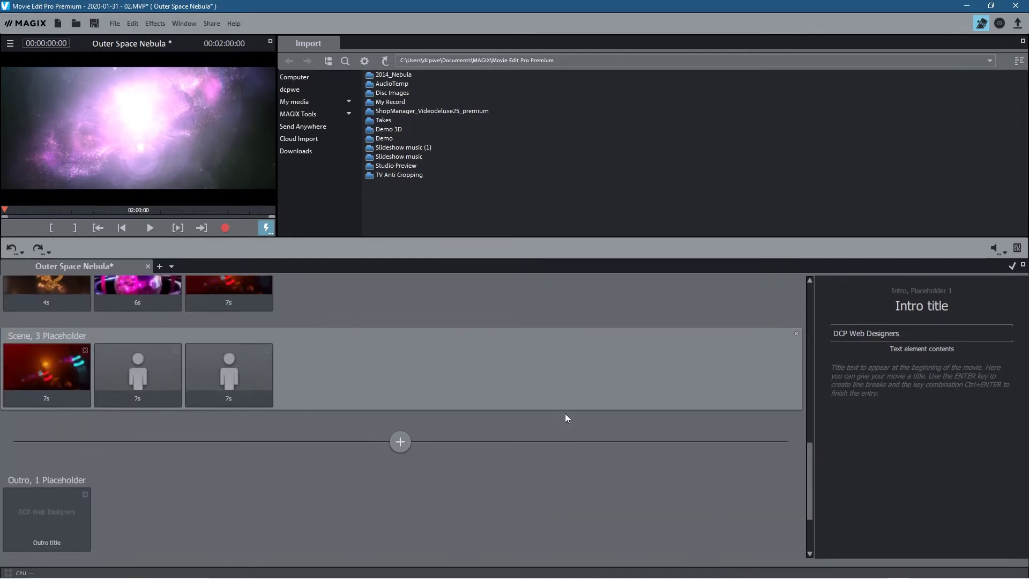
{"action": "left_click", "coordinate": [155, 406]}
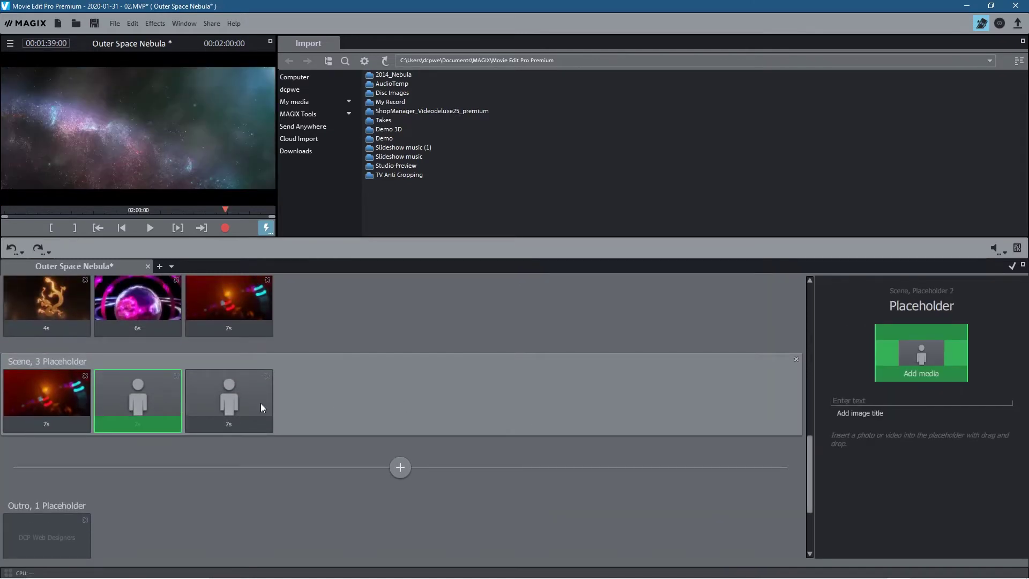
{"action": "left_click", "coordinate": [221, 400]}
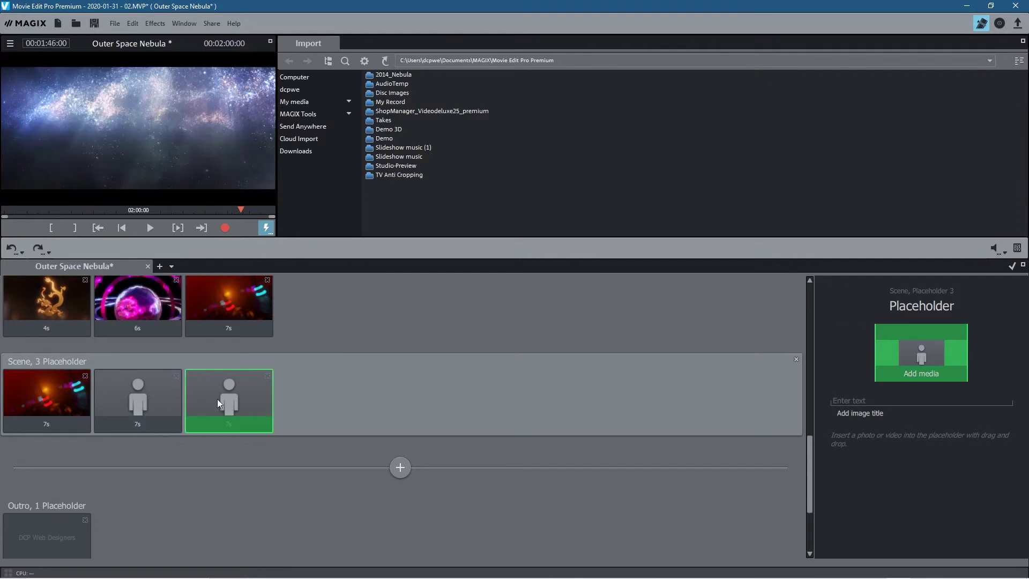
{"action": "left_click", "coordinate": [145, 398]}
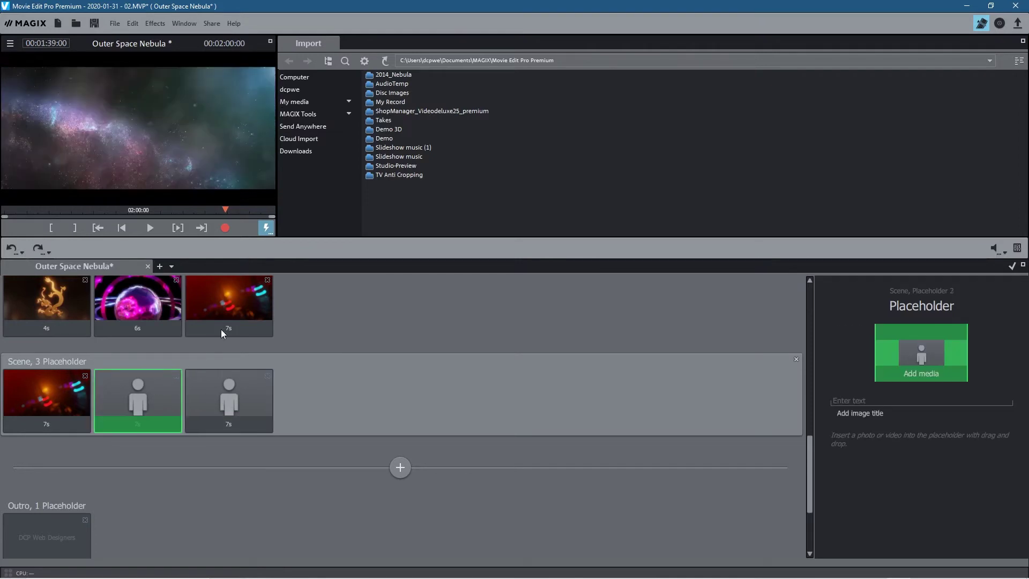
{"action": "left_click", "coordinate": [796, 357]}
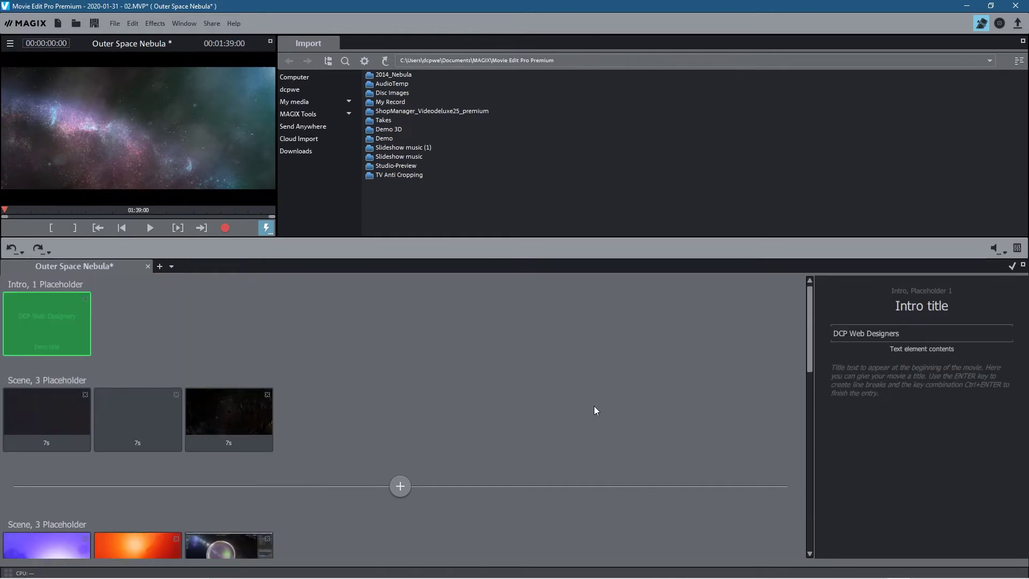
{"action": "scroll", "coordinate": [607, 402], "scroll_direction": "down", "scroll_amount": 2}
{"action": "scroll", "coordinate": [608, 397], "scroll_direction": "down", "scroll_amount": 3}
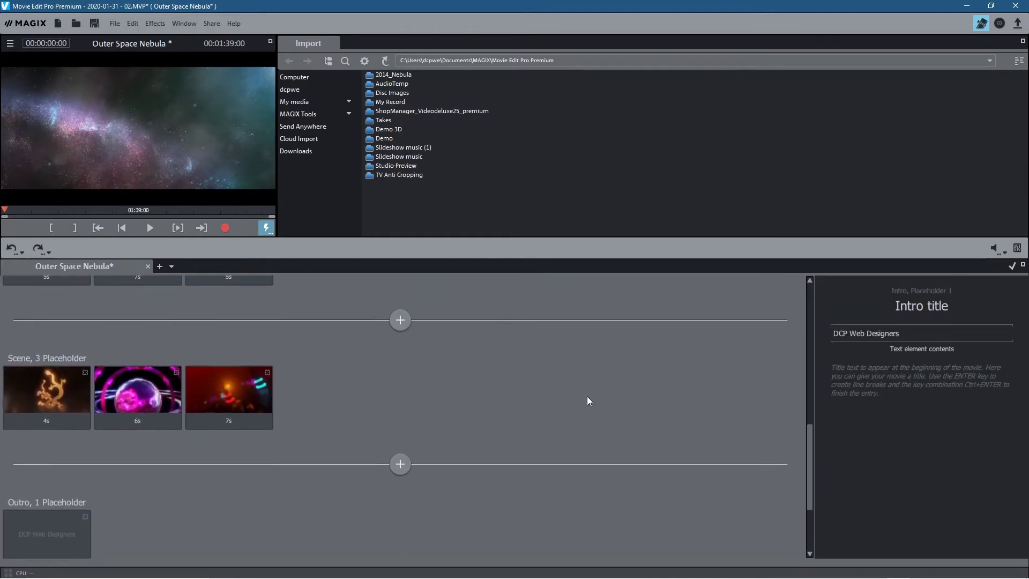
{"action": "scroll", "coordinate": [547, 399], "scroll_direction": "down", "scroll_amount": 1}
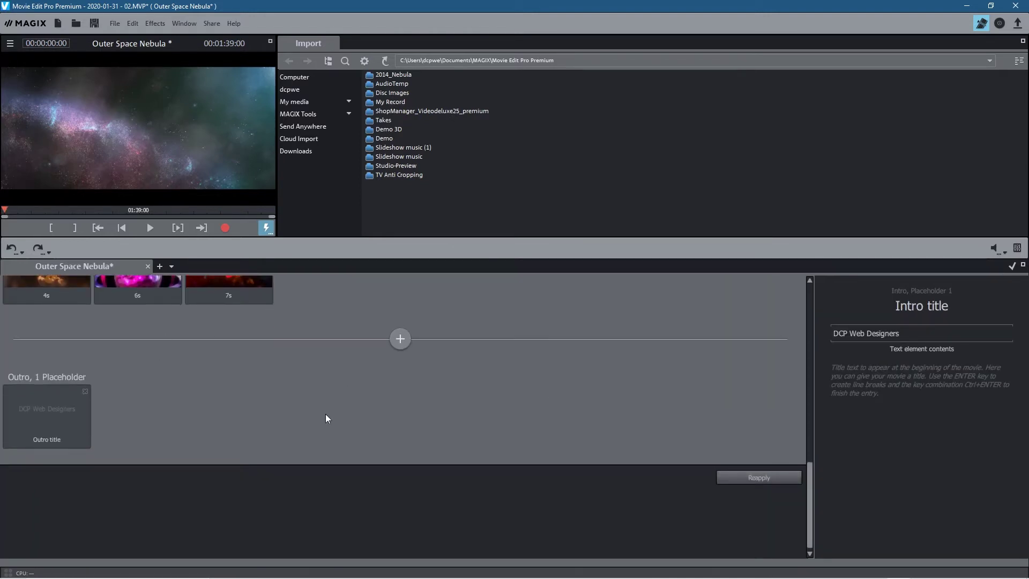
{"action": "left_click", "coordinate": [759, 478]}
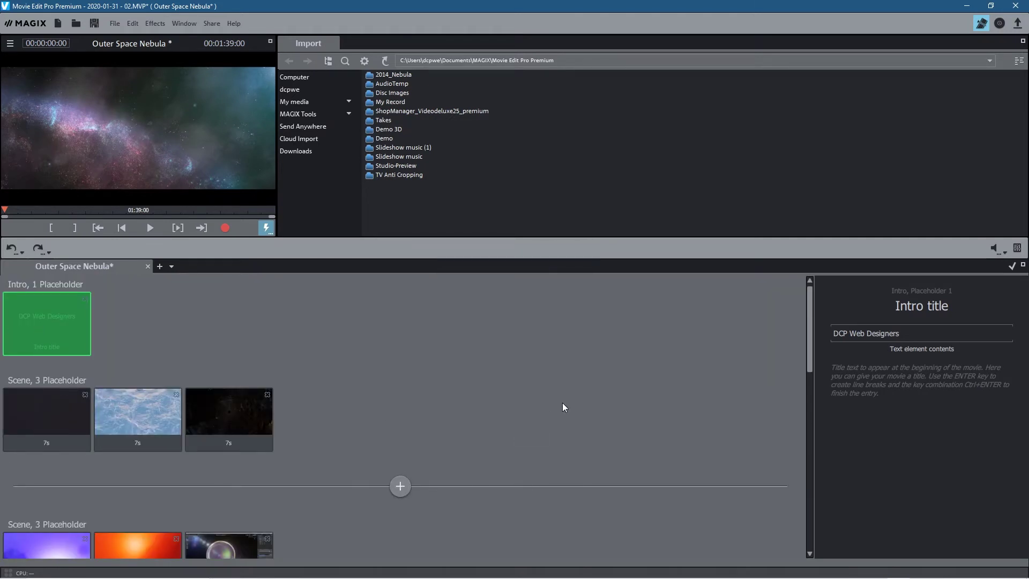
Check the rebuilt scenes, including the clip captioned Blender 07.
{"action": "left_click", "coordinate": [48, 417]}
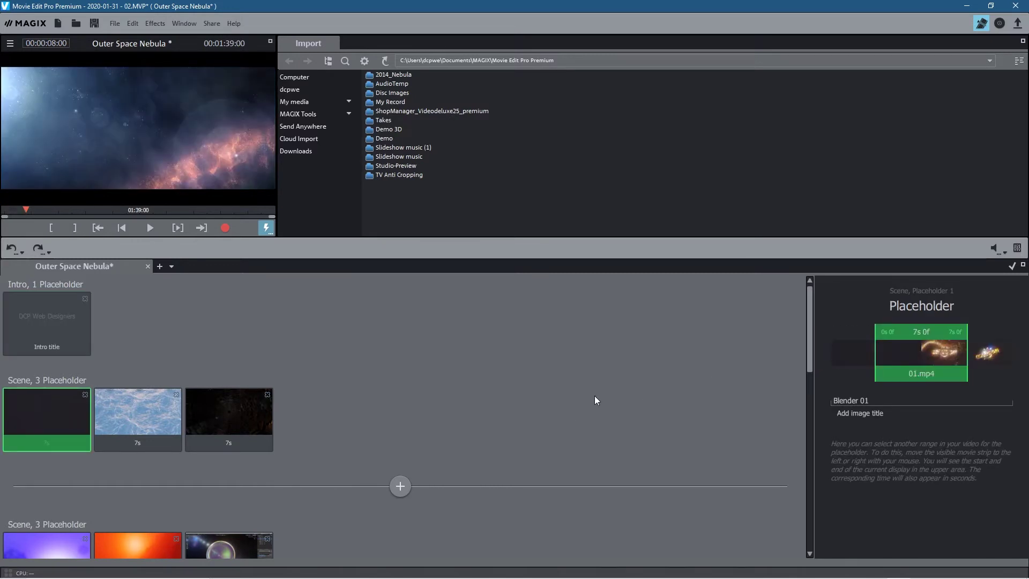
{"action": "scroll", "coordinate": [595, 397], "scroll_direction": "down", "scroll_amount": 4}
{"action": "scroll", "coordinate": [599, 399], "scroll_direction": "down", "scroll_amount": 3}
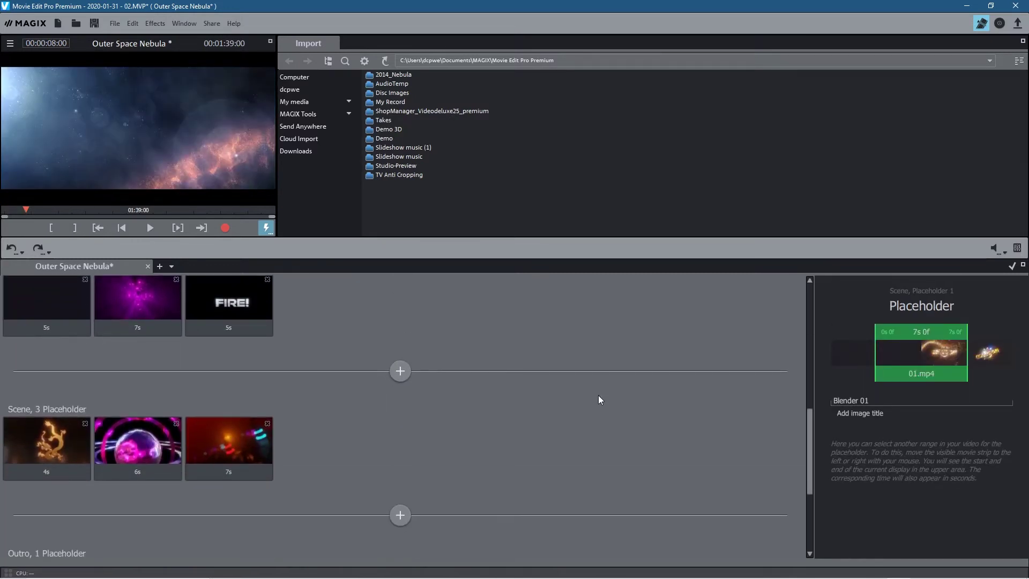
{"action": "left_click", "coordinate": [53, 306]}
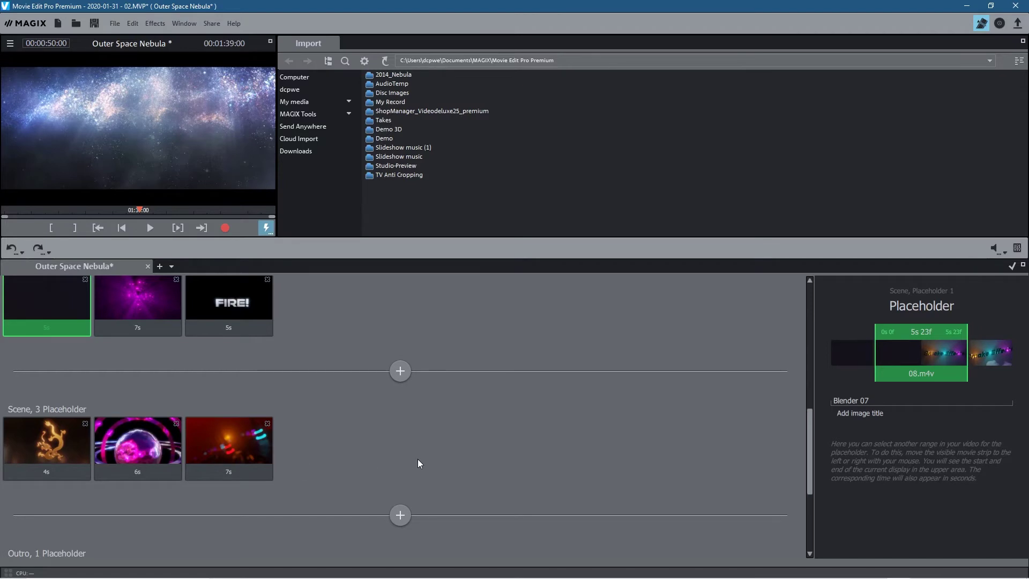
{"action": "scroll", "coordinate": [419, 462], "scroll_direction": "down", "scroll_amount": 3}
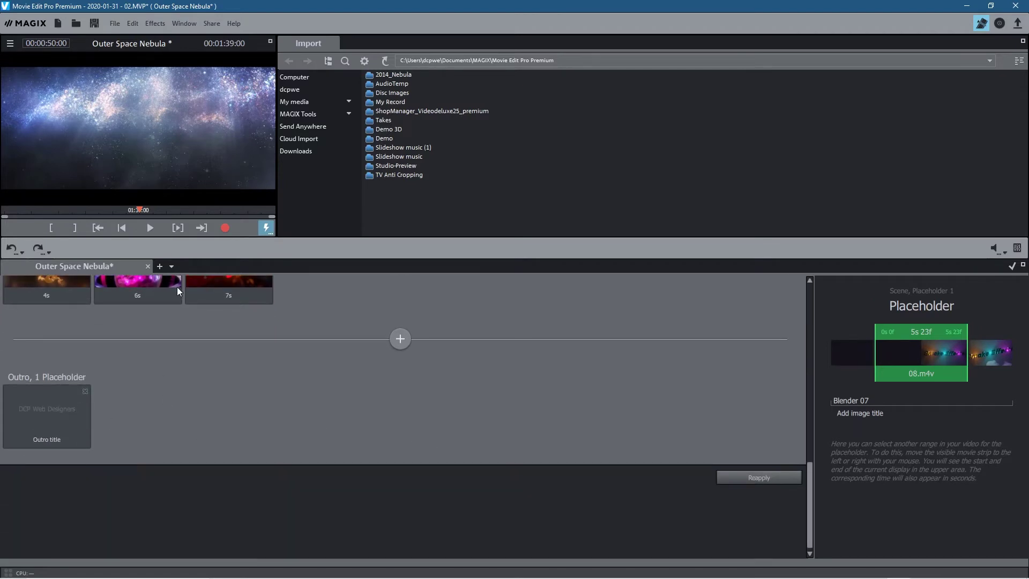
{"action": "scroll", "coordinate": [357, 408], "scroll_direction": "up", "scroll_amount": 5}
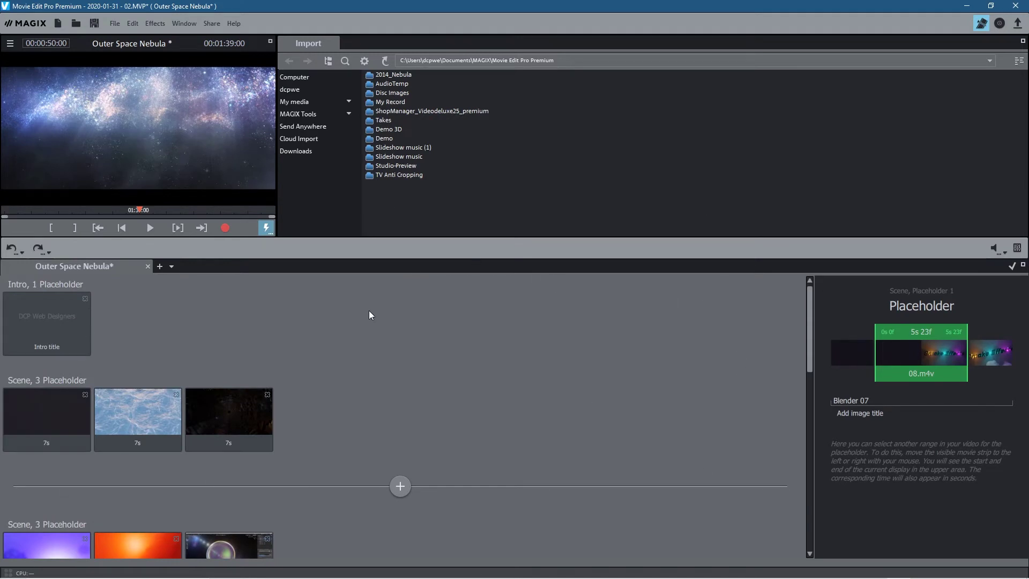
Release the Outer Space Nebula movie from its template, confirming with Yes.
{"action": "left_click", "coordinate": [1012, 266]}
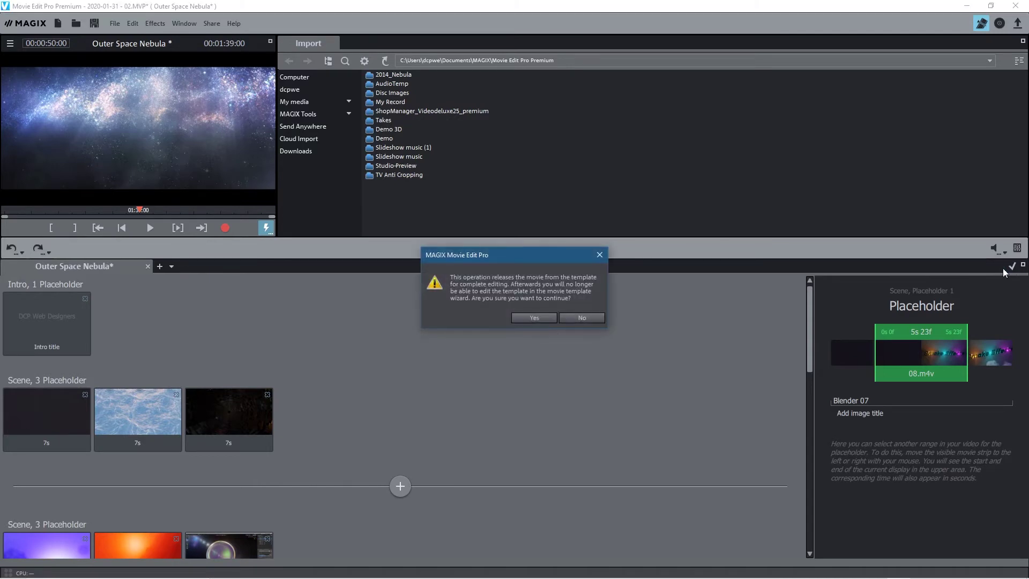
{"action": "left_click", "coordinate": [531, 316]}
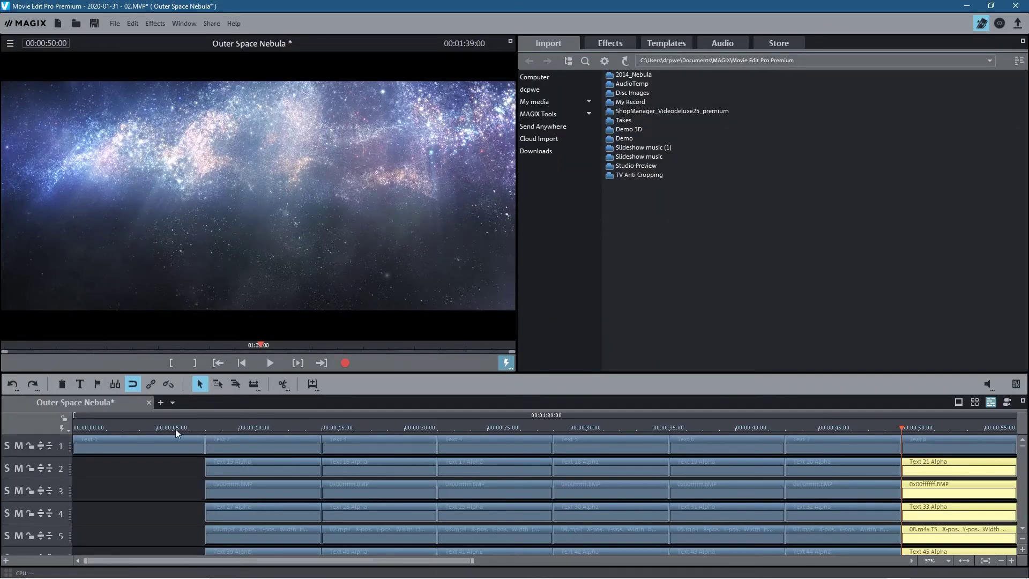
Scrub the timeline to preview the DCP Web Designers title and the Blender 02 clip.
{"action": "left_click_drag", "start_coordinate": [187, 425], "coordinate": [279, 425]}
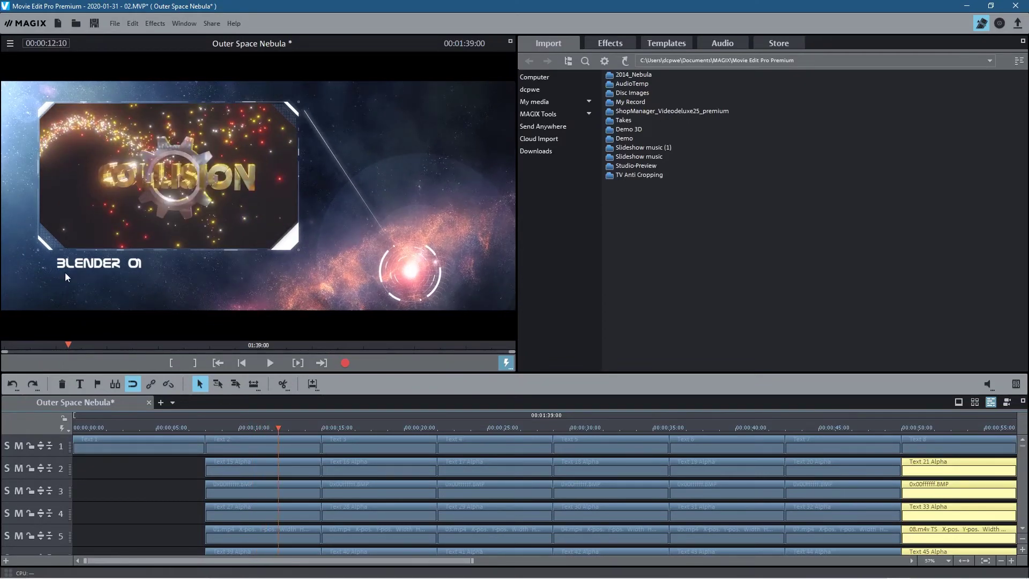
{"action": "left_click", "coordinate": [366, 428]}
{"action": "left_click", "coordinate": [492, 429]}
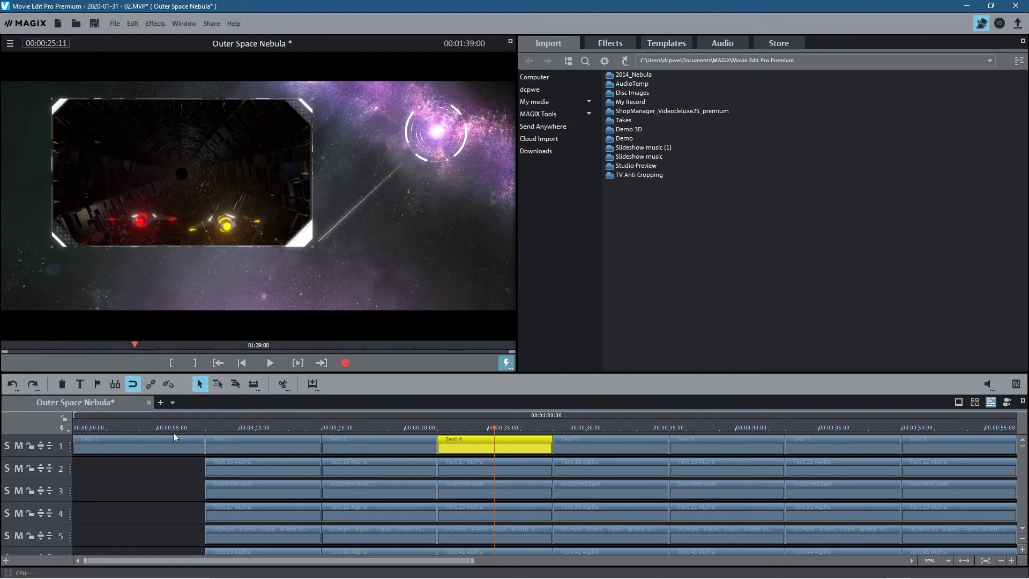
{"action": "left_click", "coordinate": [156, 428]}
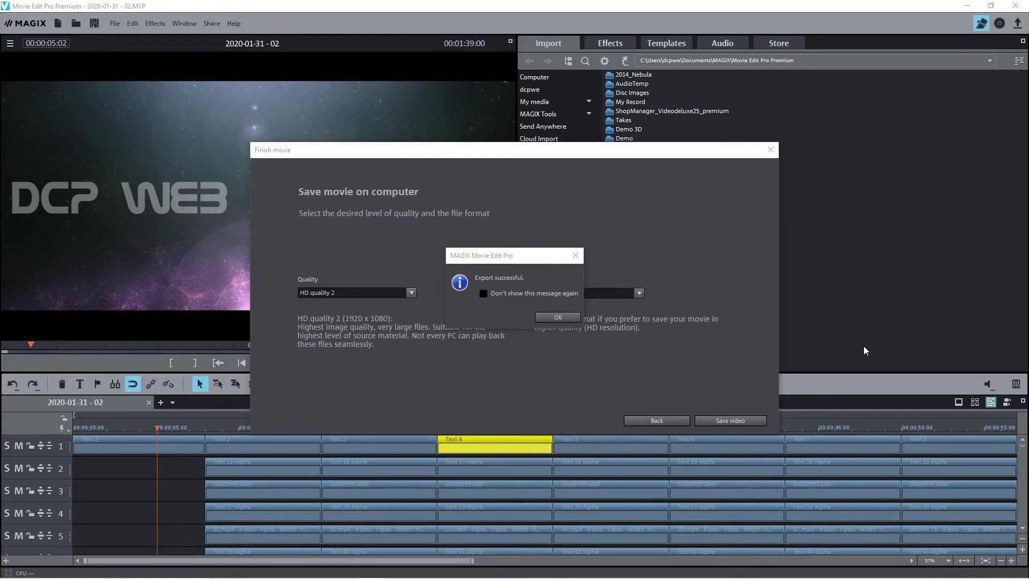
Close the export confirmation and locate 2020-01-31 - 02.MP4 in the movie clip folder.
{"action": "left_click", "coordinate": [564, 316]}
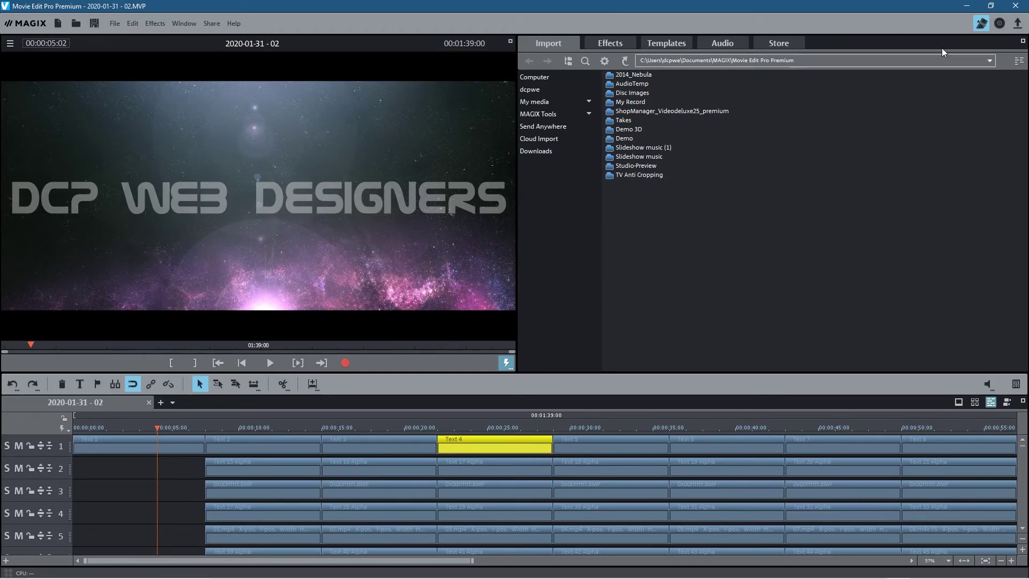
{"action": "left_click", "coordinate": [966, 6]}
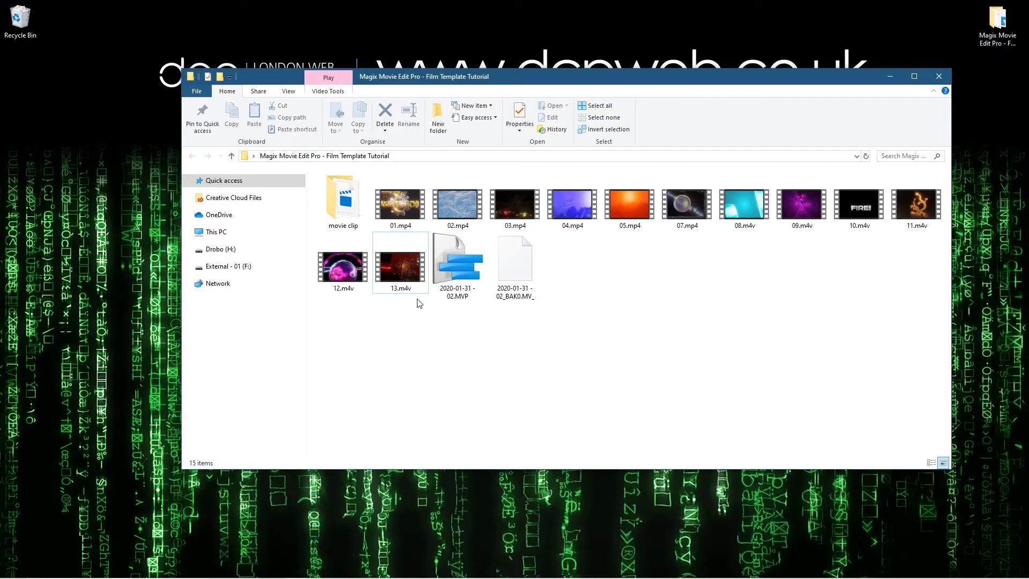
{"action": "left_click", "coordinate": [347, 201]}
{"action": "double_click", "coordinate": [347, 201]}
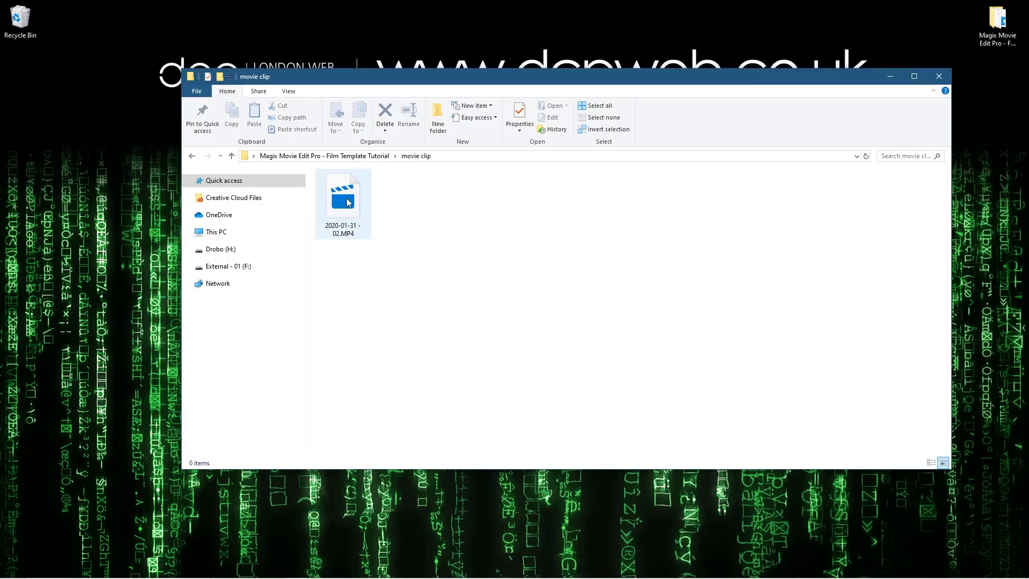
{"action": "left_click", "coordinate": [346, 207]}
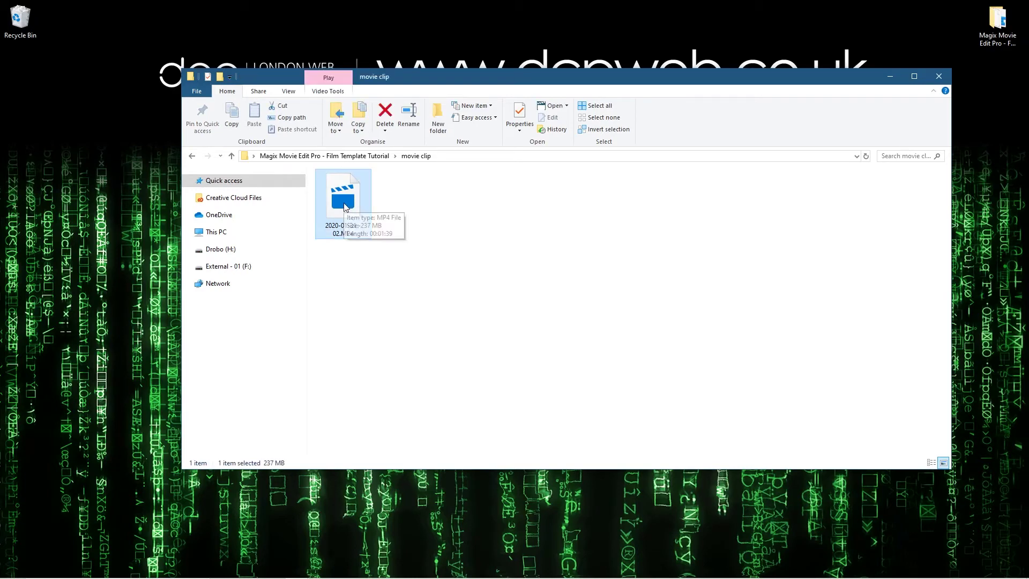